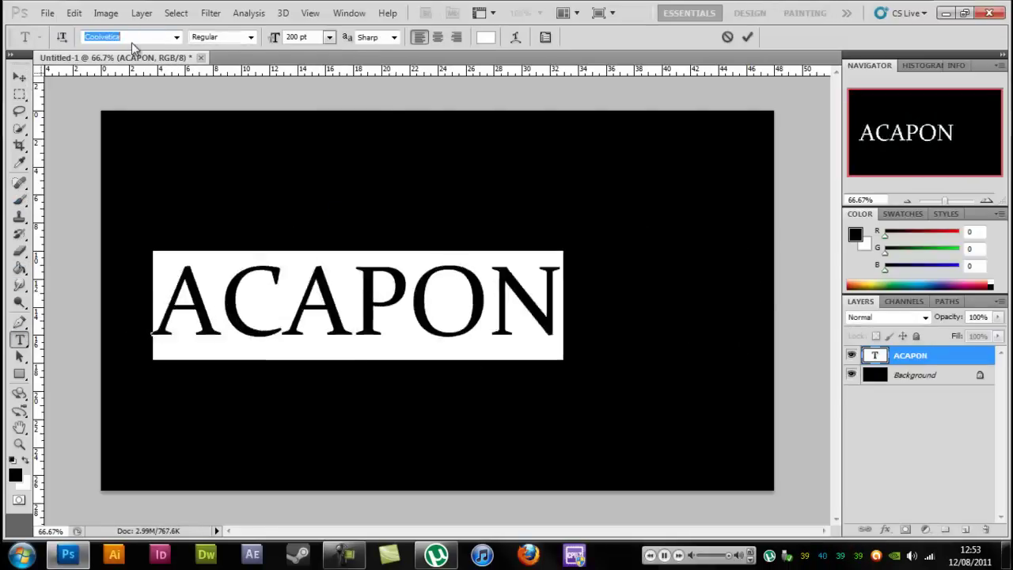
# Step: Cycle through several typefaces for the 200 pt ACAPON text, ending on a plain sans-serif
pyautogui.press('Down')
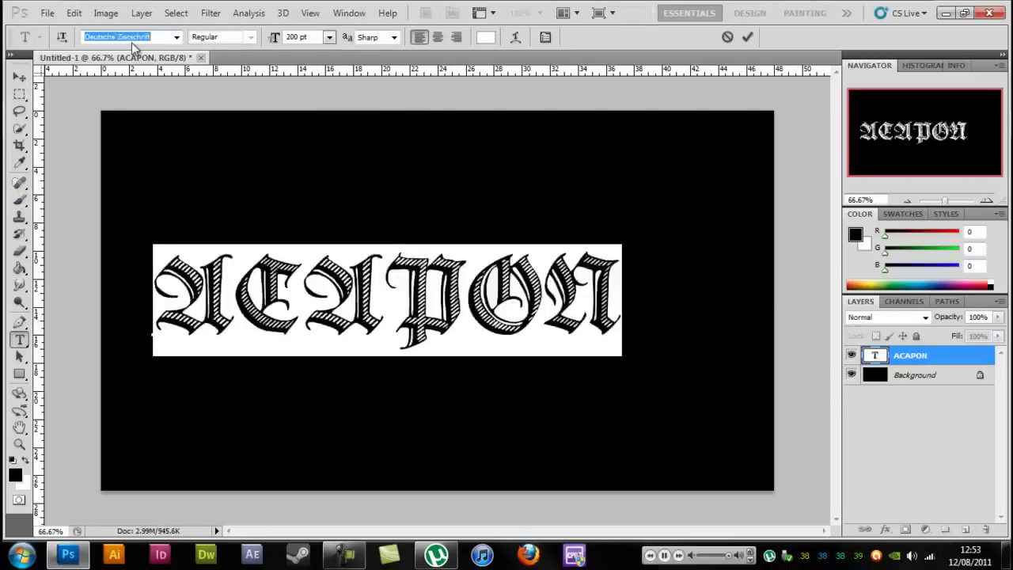
pyautogui.press('Down')
pyautogui.press('Down')
pyautogui.press('Down')
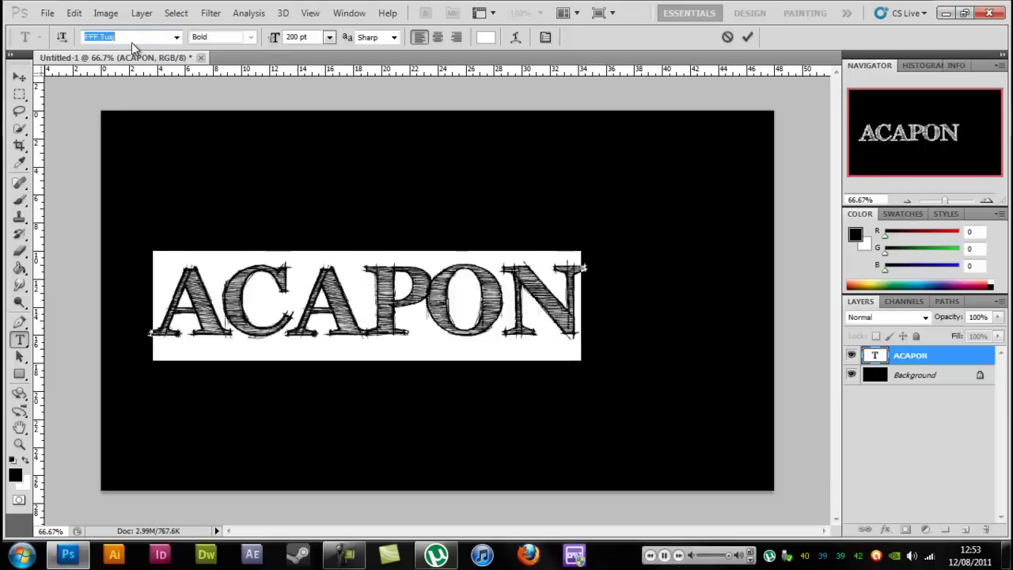
pyautogui.press('Down')
pyautogui.press('Down')
pyautogui.press('Down')
pyautogui.press('Down')
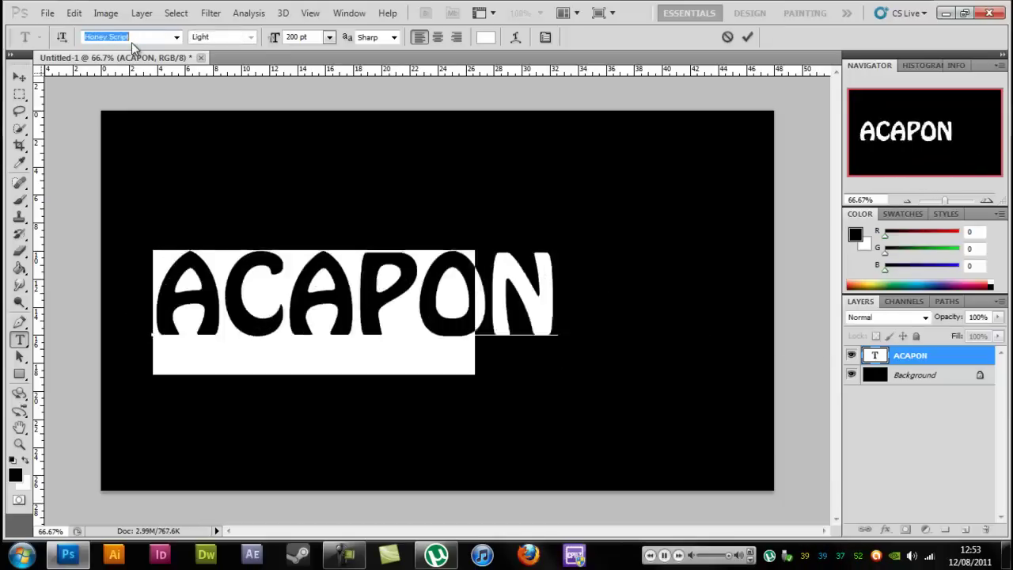
pyautogui.press('Down')
pyautogui.press('Down')
pyautogui.press('Down')
pyautogui.press('Down')
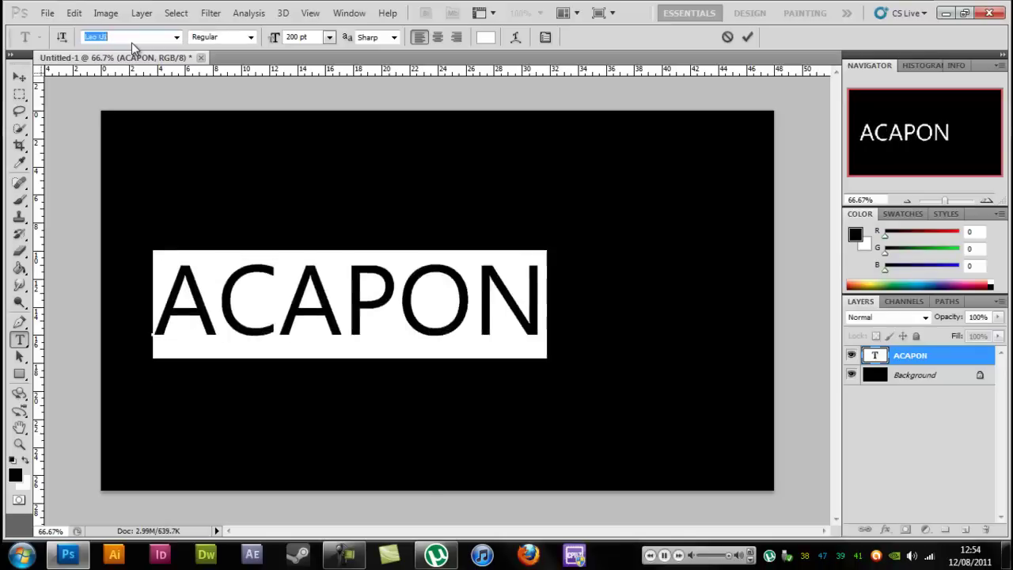
pyautogui.press('Down')
pyautogui.press('Down')
pyautogui.press('Down')
pyautogui.press('Down')
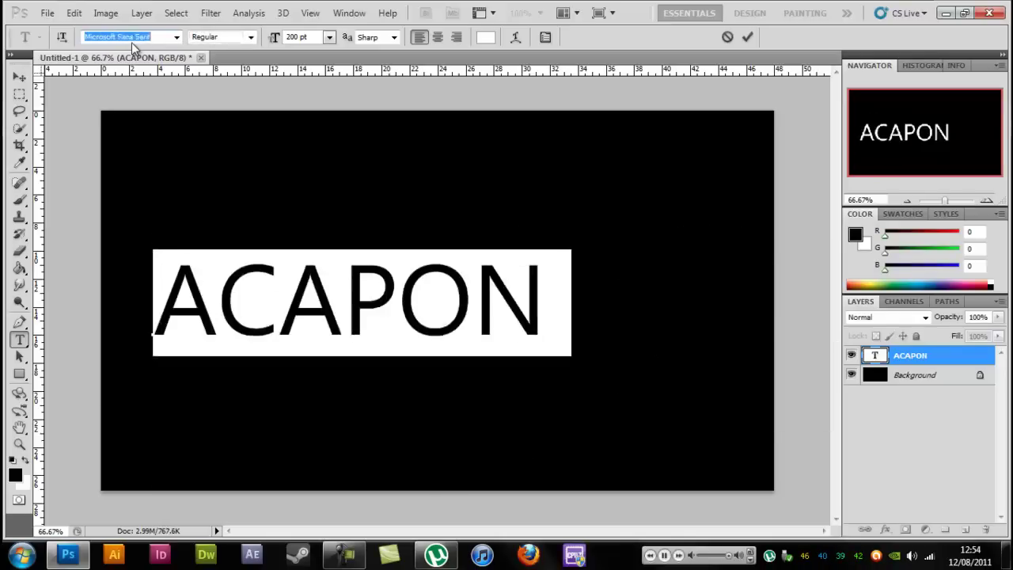
pyautogui.press('Down')
pyautogui.press('Down')
pyautogui.press('Down')
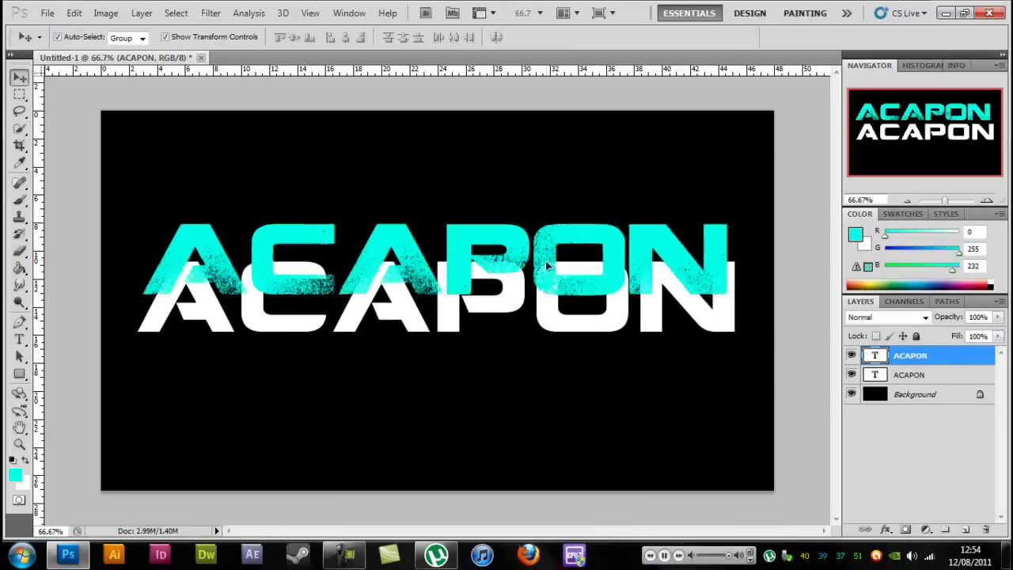
# Step: Move the cyan ACAPON copy over the white text and enable Color Overlay in its Blending Options
pyautogui.moveTo(546, 261); pyautogui.dragTo(536, 290)
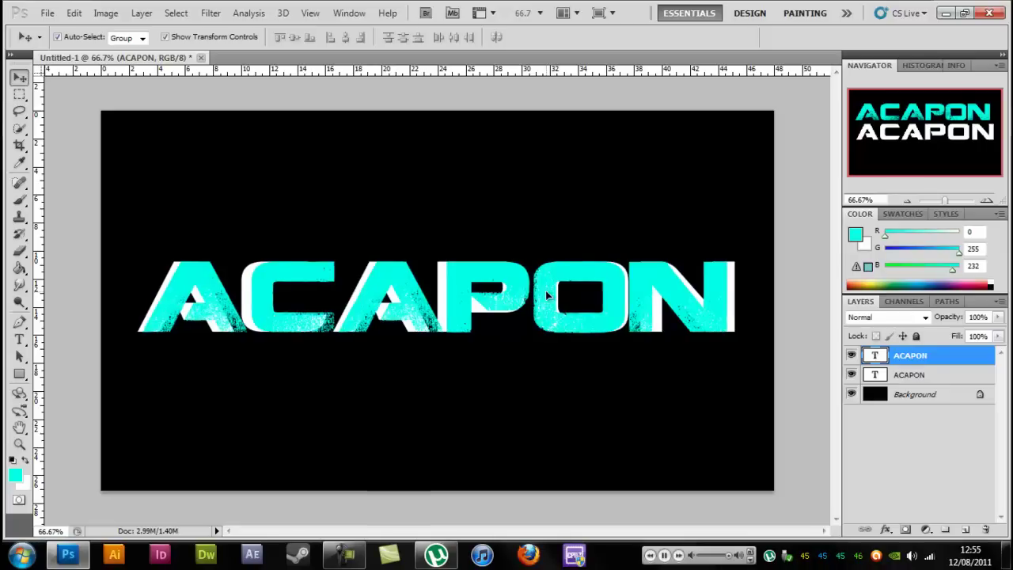
pyautogui.rightClick(923, 355)
pyautogui.click(814, 127)
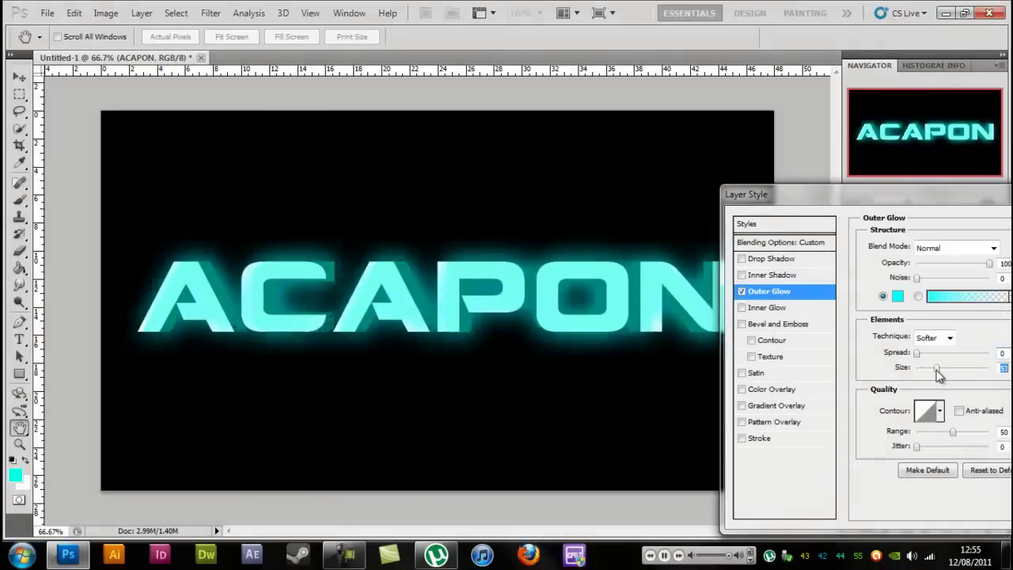
pyautogui.click(756, 382)
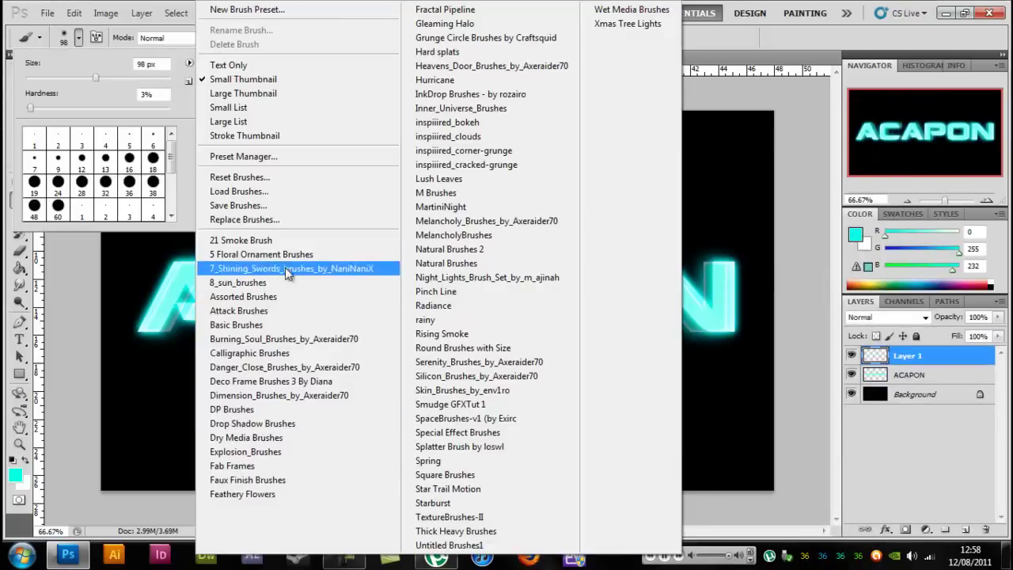
# Step: Load the Shining Swords brushes and level the flare streaks horizontally onto the ACAPON text
pyautogui.click(287, 269)
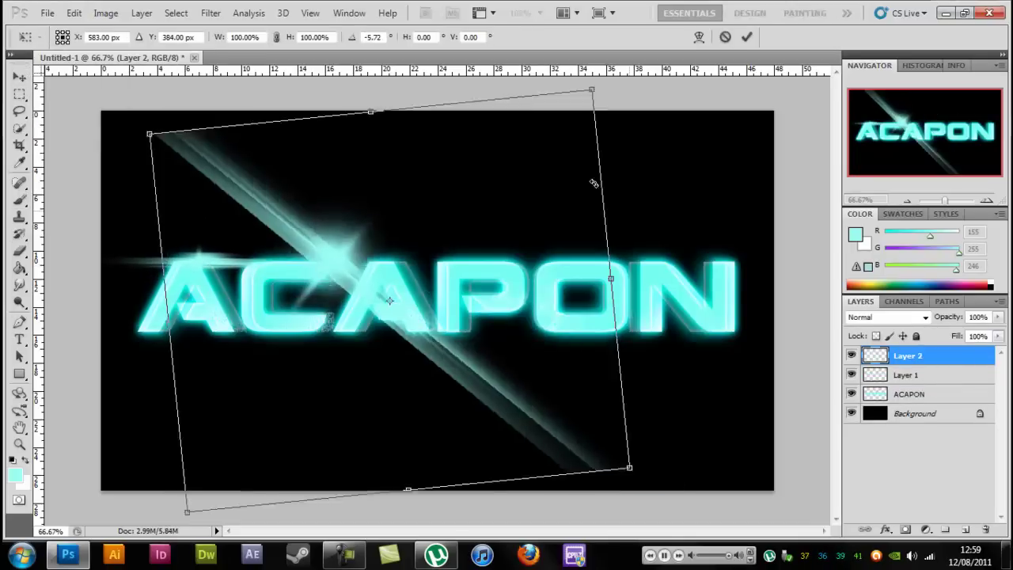
pyautogui.moveTo(641, 317)
pyautogui.mouseDown()
pyautogui.moveTo(570, 389)
pyautogui.moveTo(669, 386)
pyautogui.mouseUp()
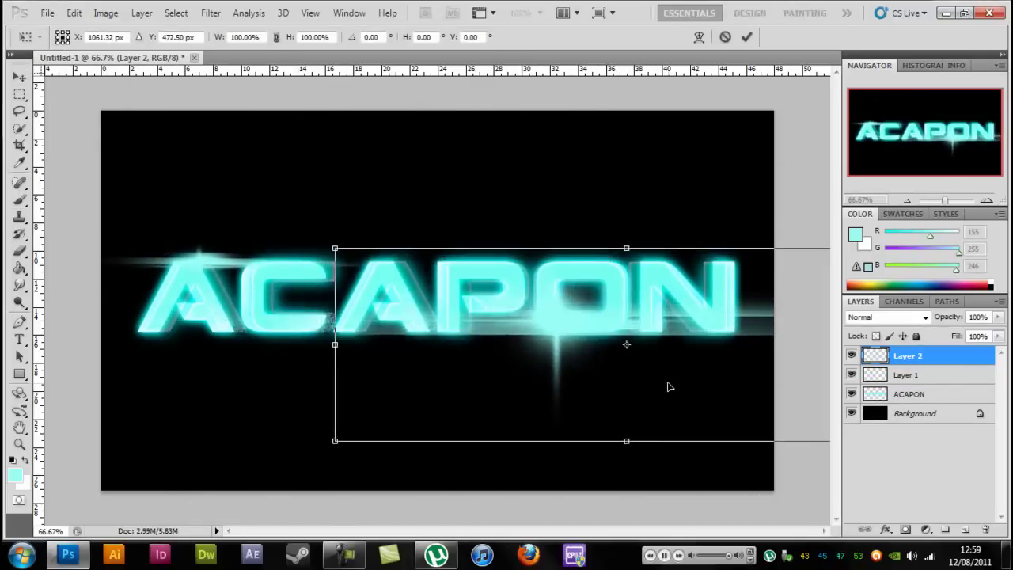
pyautogui.click(921, 364)
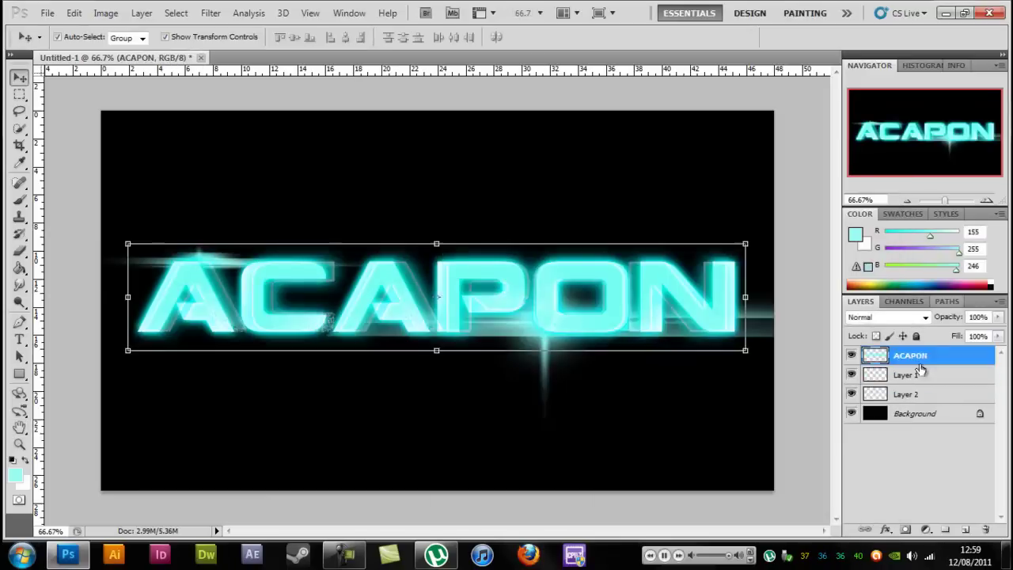
pyautogui.hotkey('ctrl', 't')
pyautogui.press('Return')
pyautogui.moveTo(323, 253)
pyautogui.mouseDown()
pyautogui.moveTo(226, 262)
pyautogui.moveTo(225, 273)
pyautogui.mouseUp()
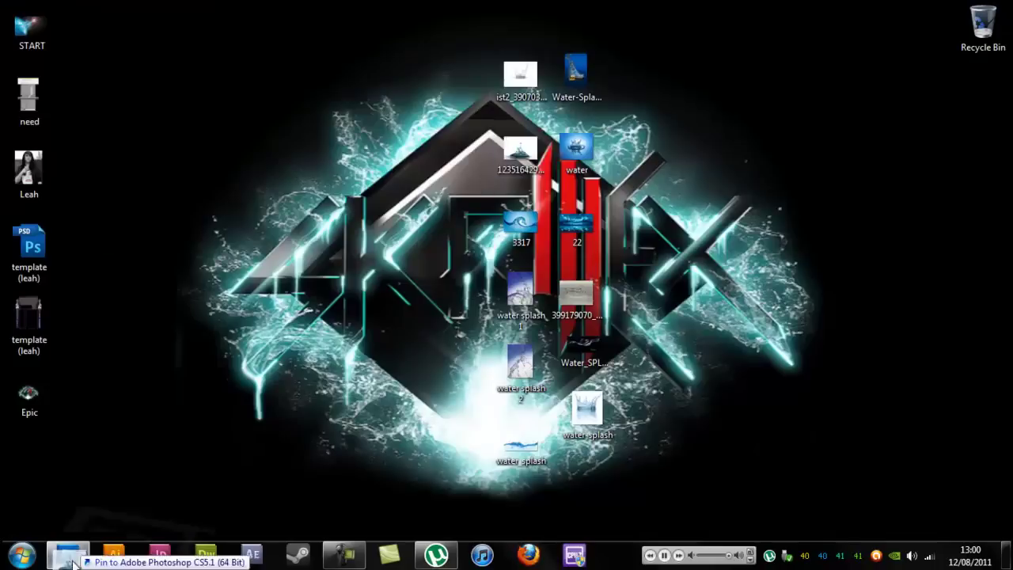
# Step: Drop in the first water image, scale it up, set it to Multiply and position it over the A
pyautogui.moveTo(71, 562); pyautogui.dragTo(384, 245)
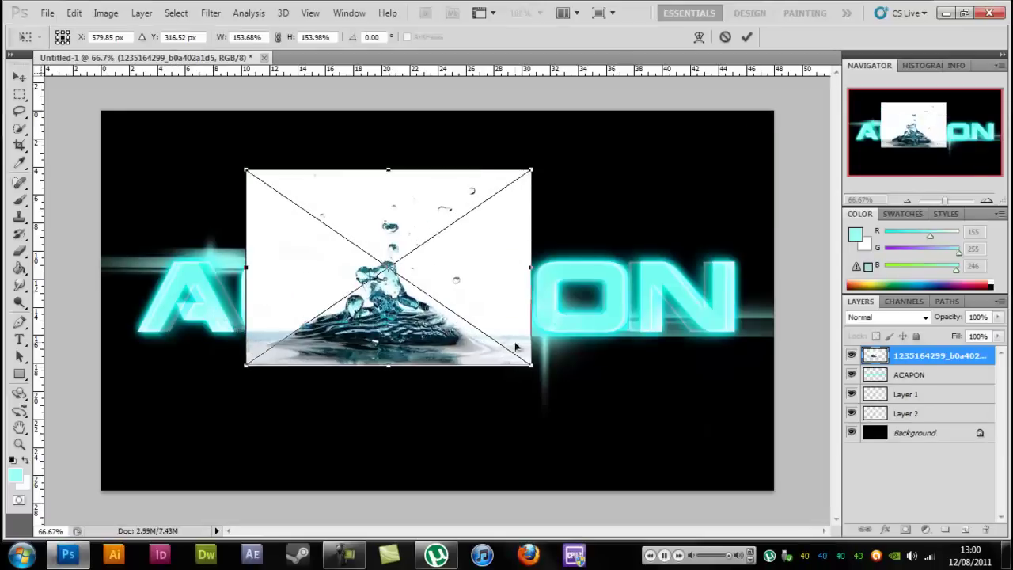
pyautogui.moveTo(520, 343); pyautogui.dragTo(705, 447)
pyautogui.click(924, 316)
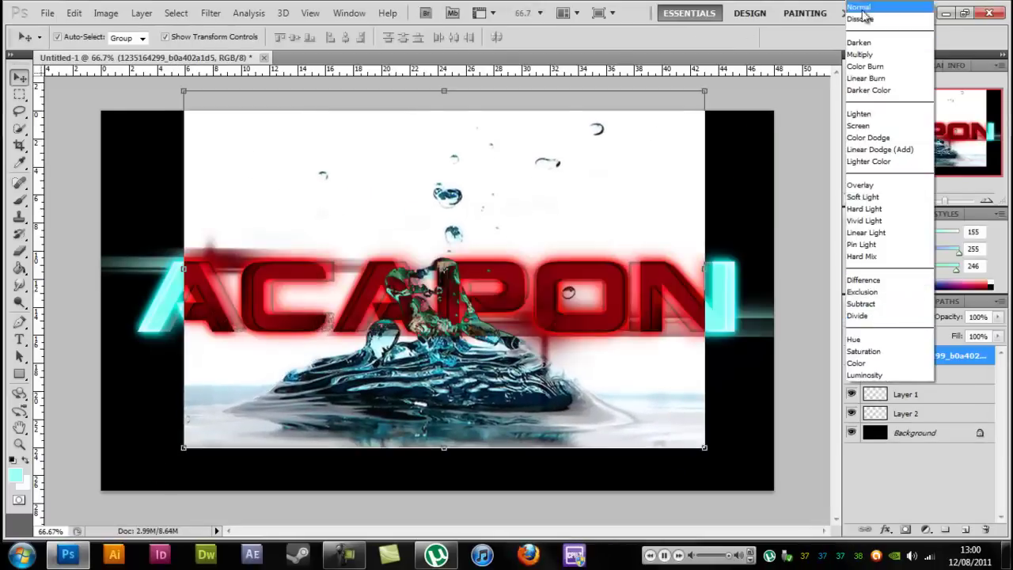
pyautogui.click(916, 38)
pyautogui.moveTo(439, 257)
pyautogui.mouseDown()
pyautogui.moveTo(430, 190)
pyautogui.moveTo(238, 351)
pyautogui.moveTo(208, 352)
pyautogui.mouseUp()
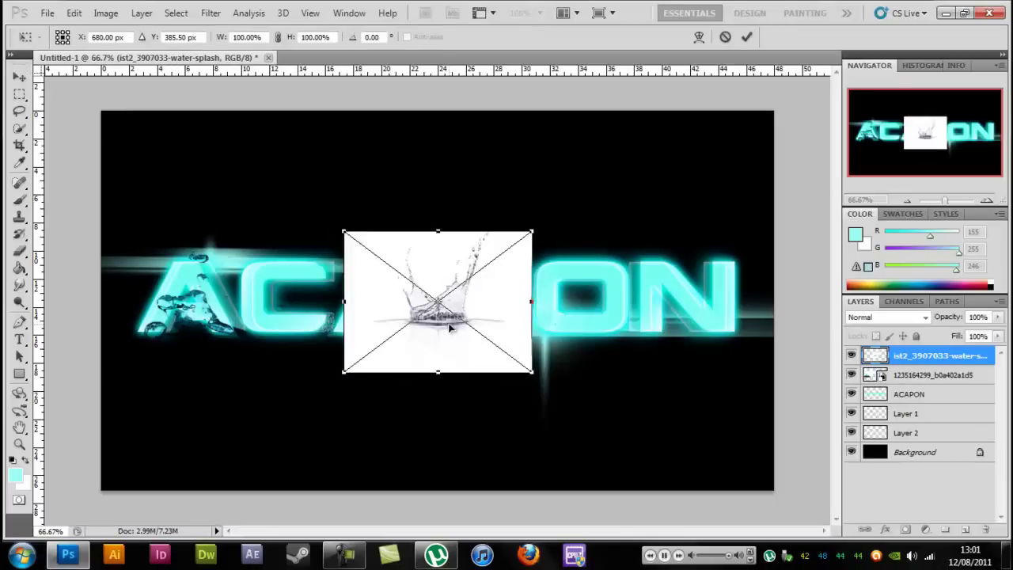
# Step: Place the splash image, trim it to its crown and blend it in Multiply
pyautogui.moveTo(525, 373); pyautogui.dragTo(677, 440)
pyautogui.press('Return')
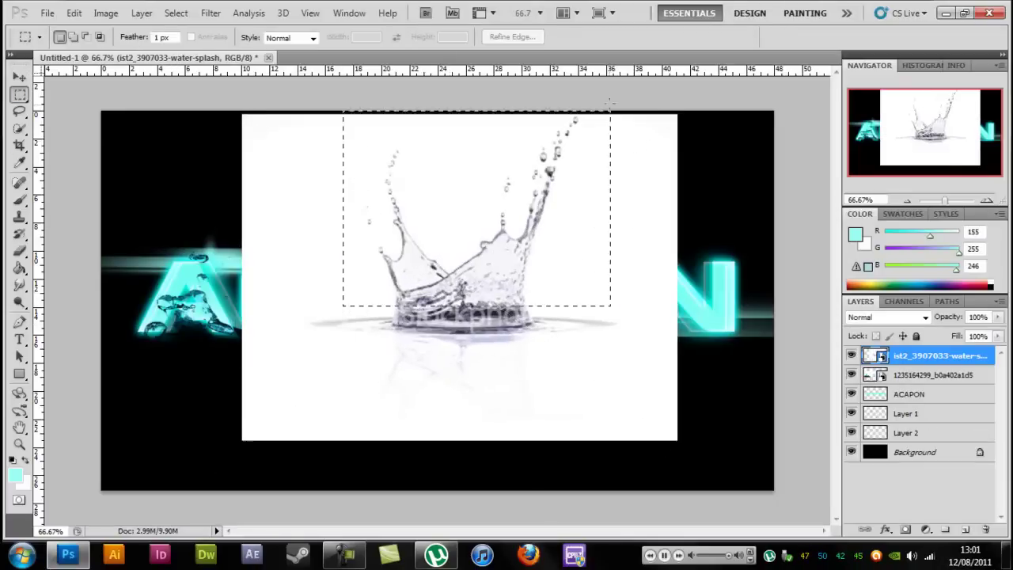
pyautogui.moveTo(387, 119); pyautogui.dragTo(330, 118)
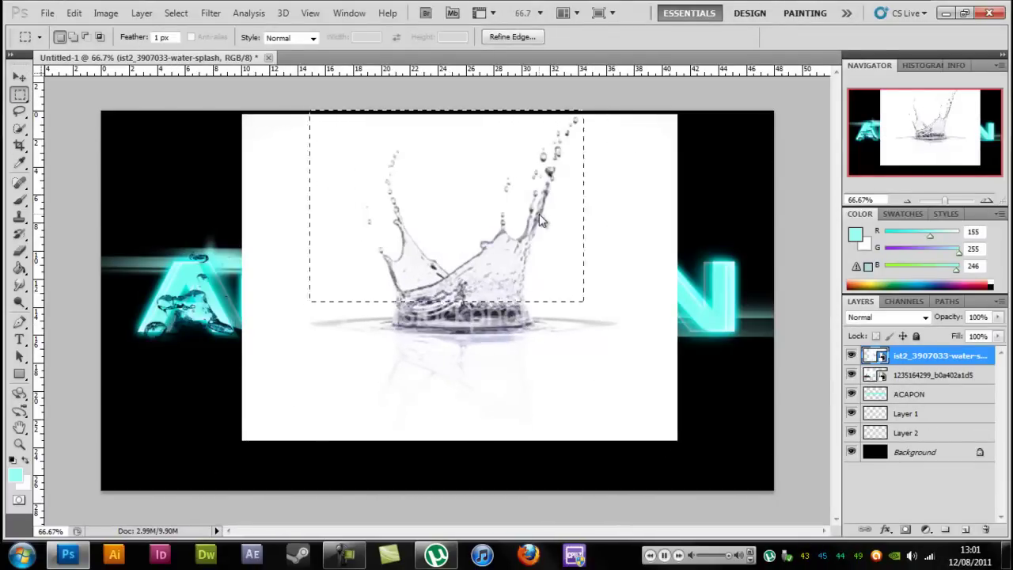
pyautogui.press('Delete')
pyautogui.press('Return')
pyautogui.press('v')
pyautogui.click(887, 317)
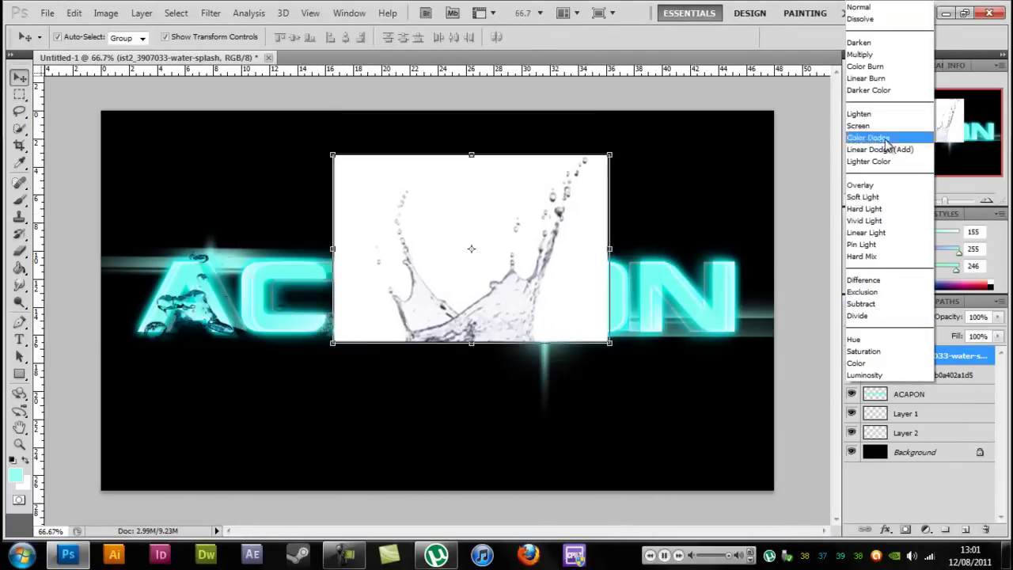
pyautogui.click(860, 54)
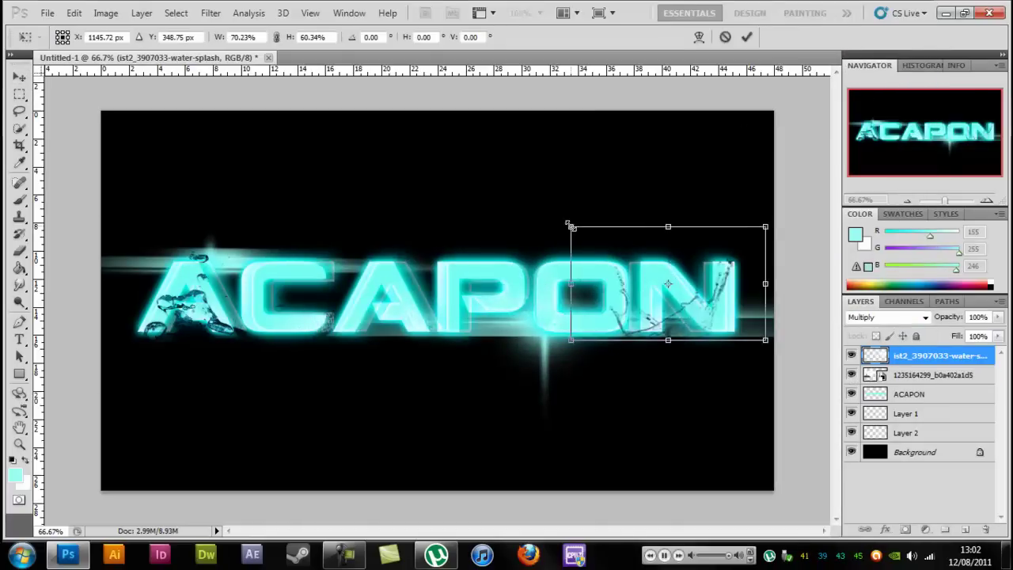
# Step: Commit the splash over the N and darken it with Levels black input 72
pyautogui.press('Return')
pyautogui.click(142, 13)
pyautogui.hotkey('ctrl', 'l')
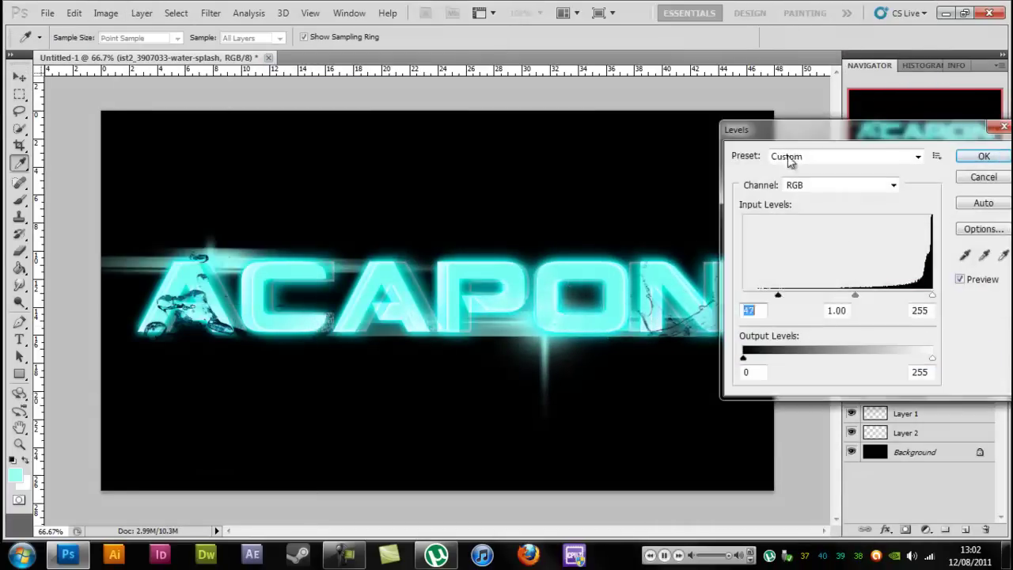
pyautogui.moveTo(792, 182); pyautogui.dragTo(155, 184)
pyautogui.moveTo(106, 349); pyautogui.dragTo(159, 351)
pyautogui.press('Return')
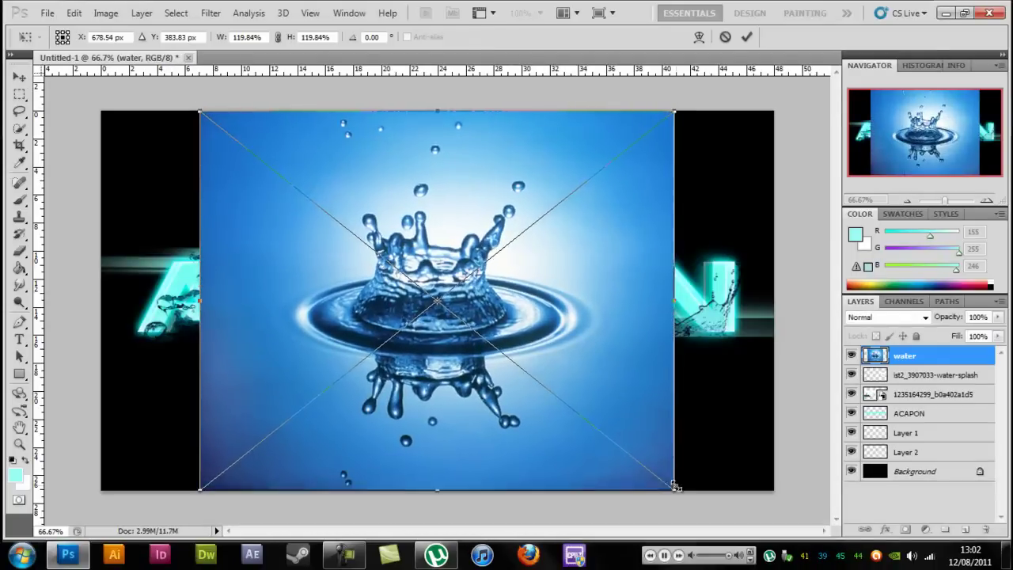
# Step: Set the blue water layer to Multiply, rasterize it, and erase it off the letters
pyautogui.press('Return')
pyautogui.click(889, 317)
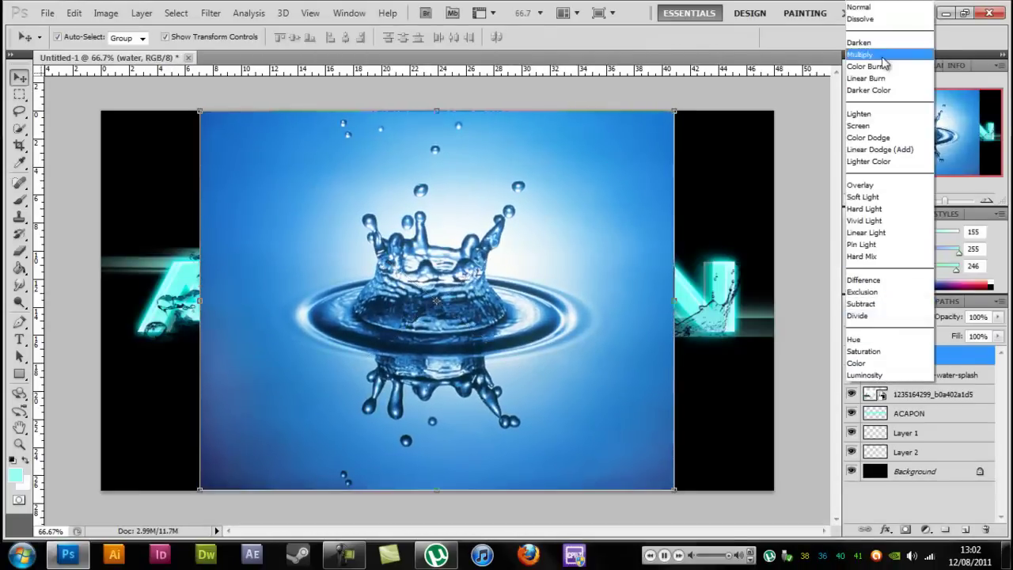
pyautogui.click(860, 54)
pyautogui.press('e')
pyautogui.rightClick(953, 356)
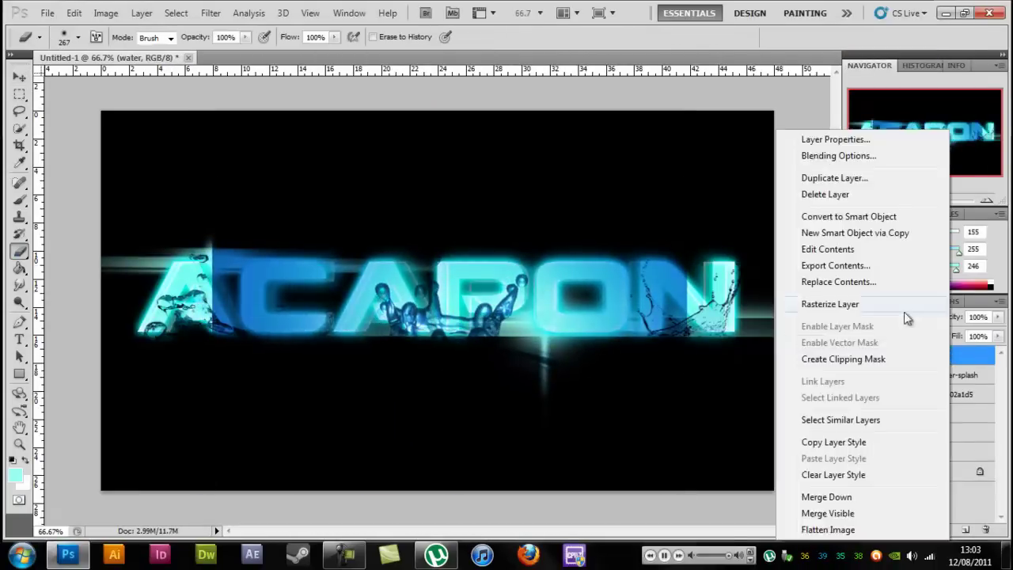
pyautogui.click(824, 301)
pyautogui.moveTo(192, 356); pyautogui.dragTo(486, 170)
pyautogui.moveTo(546, 277); pyautogui.dragTo(681, 333)
pyautogui.press('v')
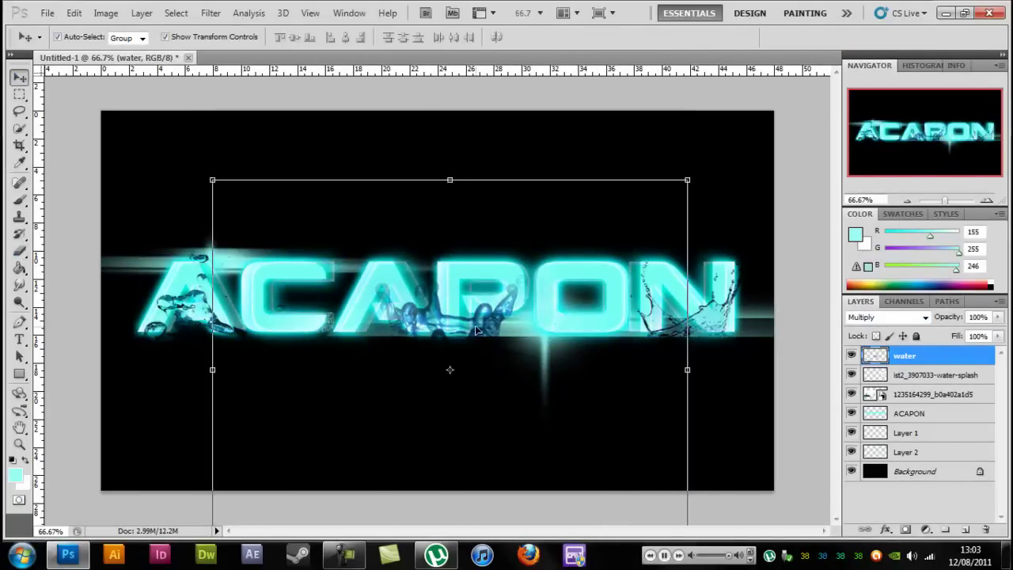
pyautogui.moveTo(473, 338); pyautogui.dragTo(418, 335)
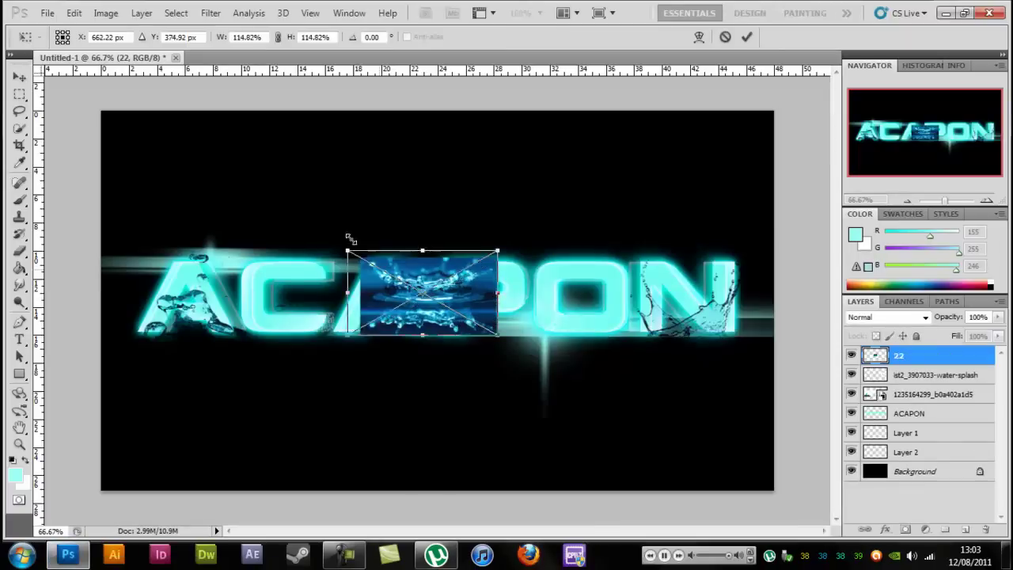
# Step: Place image 22 over the letters, rasterize it, and reset brushes to the default set
pyautogui.moveTo(412, 283)
pyautogui.mouseDown()
pyautogui.moveTo(407, 332)
pyautogui.moveTo(348, 303)
pyautogui.moveTo(254, 329)
pyautogui.mouseUp()
pyautogui.press('Return')
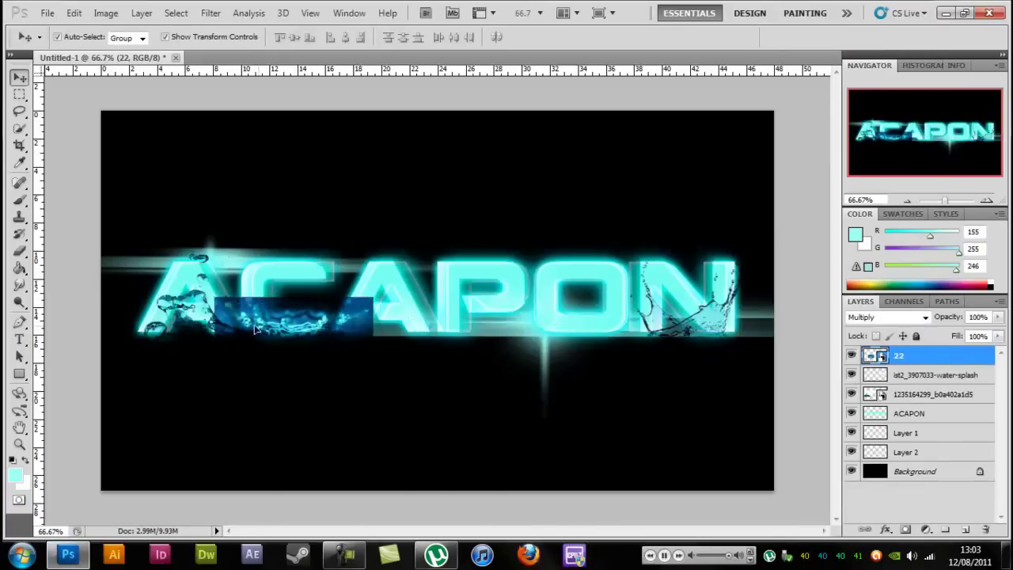
pyautogui.rightClick(910, 355)
pyautogui.click(859, 312)
pyautogui.press('b')
pyautogui.click(78, 37)
pyautogui.click(189, 63)
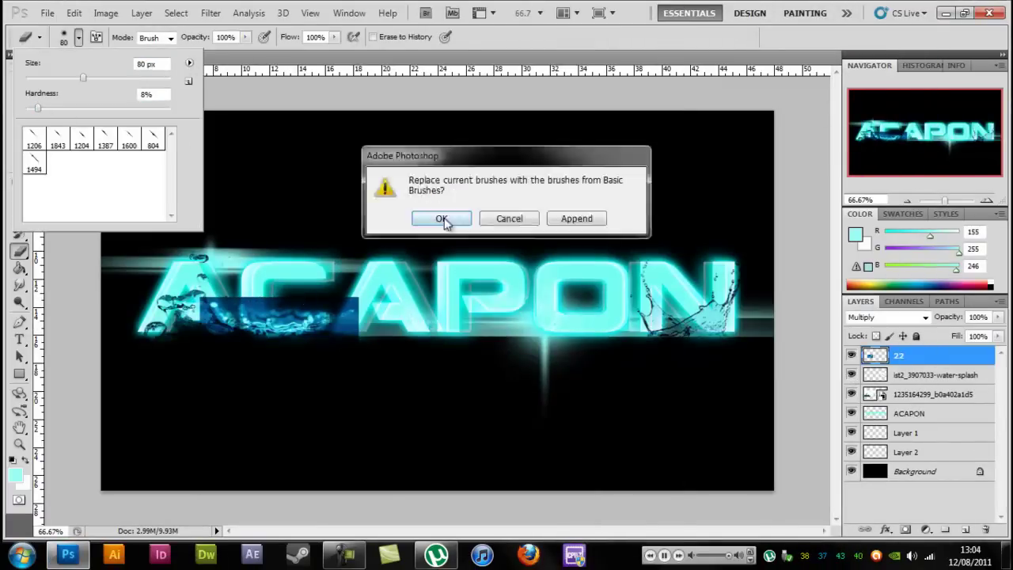
pyautogui.click(445, 219)
# Step: Zoom in and erase the splash's dark block edges with a 32 px eraser
pyautogui.press('Return')
pyautogui.scroll(2, 158, 430)
pyautogui.scroll(1, 238, 356)
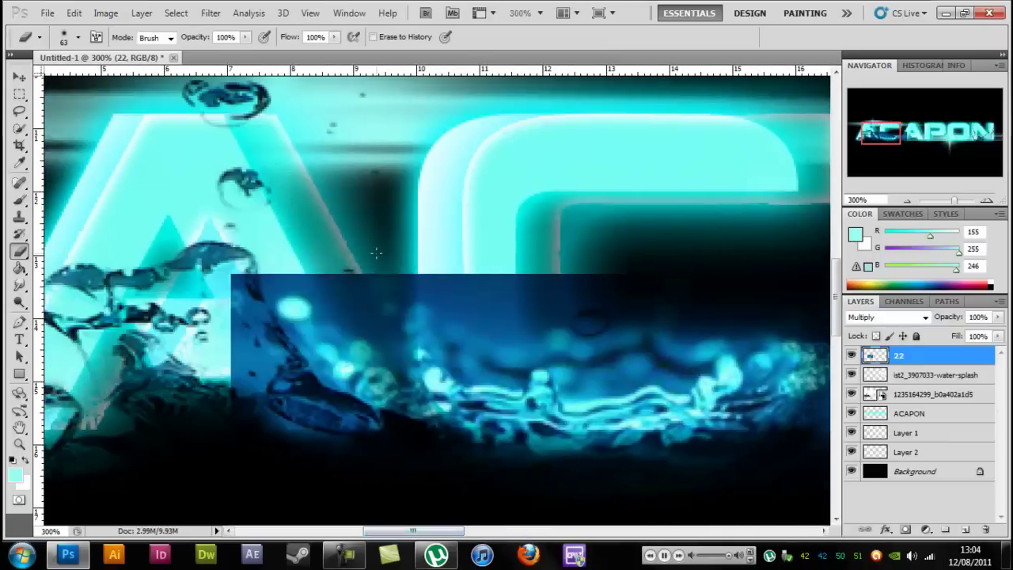
pyautogui.moveTo(424, 279); pyautogui.dragTo(775, 333)
pyautogui.click(78, 38)
pyautogui.write('32')
pyautogui.press('Return')
pyautogui.moveTo(507, 368); pyautogui.dragTo(304, 293)
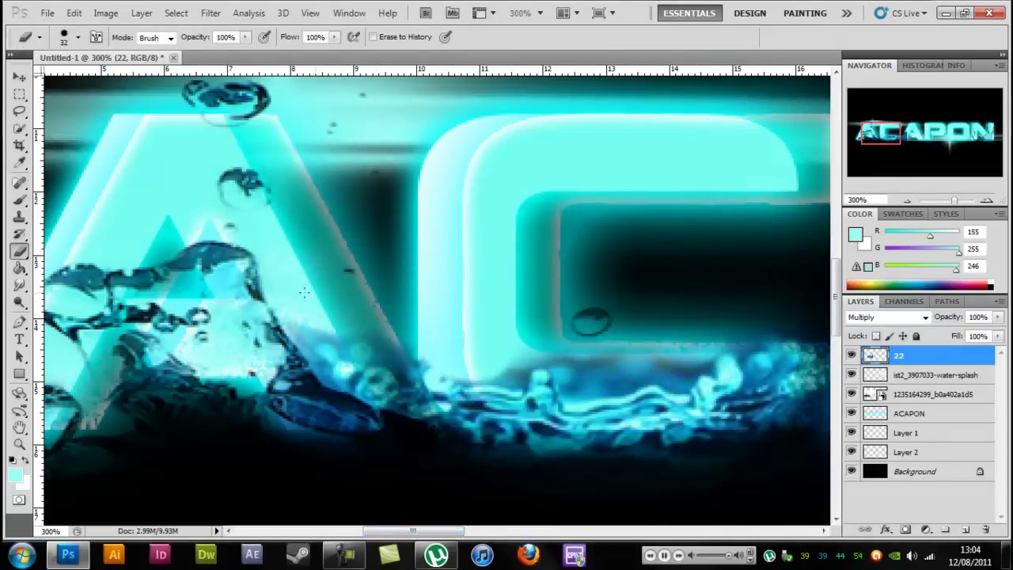
pyautogui.click(78, 37)
pyautogui.write('10')
pyautogui.press('Return')
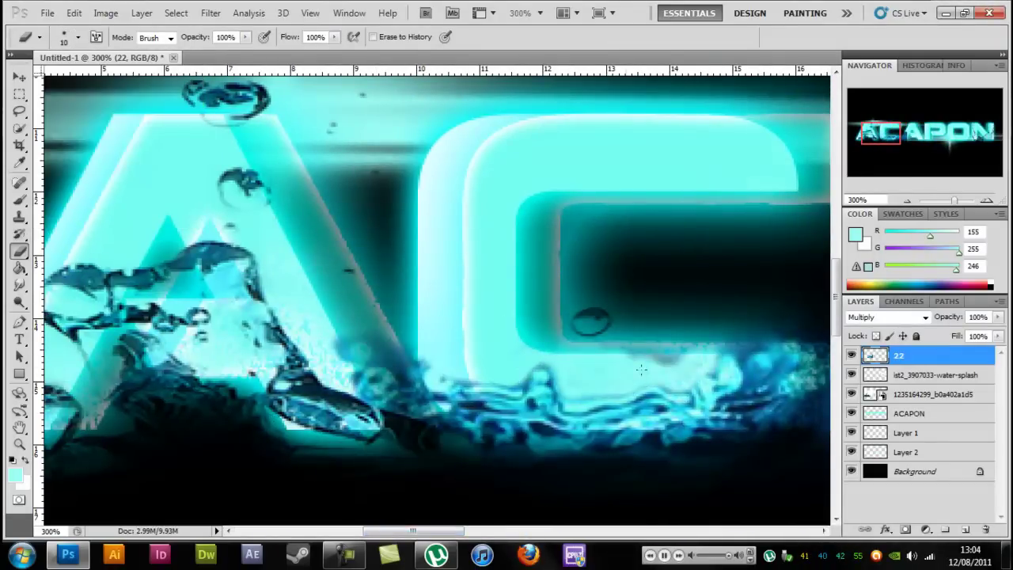
# Step: Erase the remaining dark area below the C with a 64 px eraser and zoom out
pyautogui.hscroll(5, 428, 392)
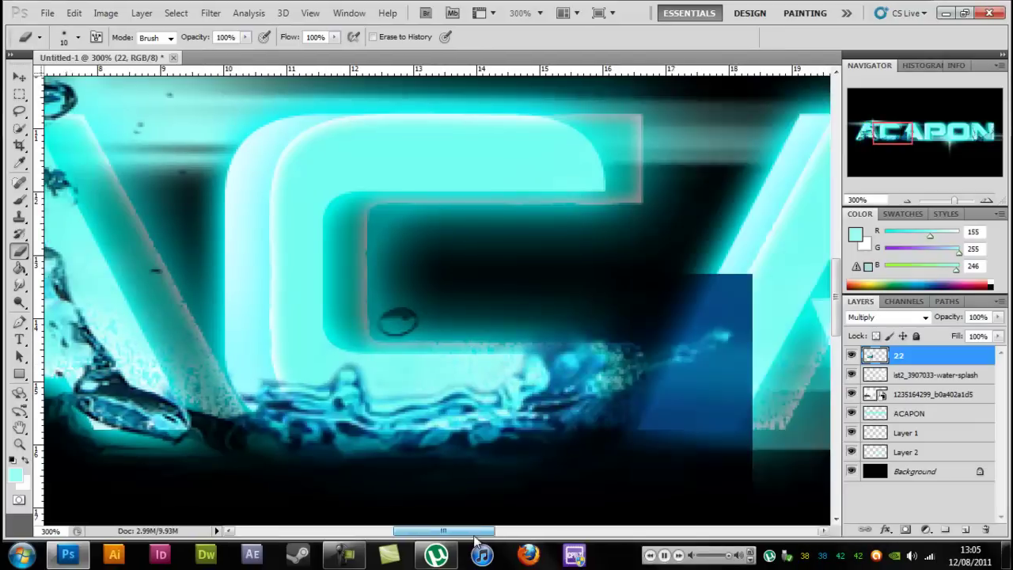
pyautogui.click(77, 37)
pyautogui.write('64')
pyautogui.press('Return')
pyautogui.moveTo(626, 296); pyautogui.dragTo(515, 374)
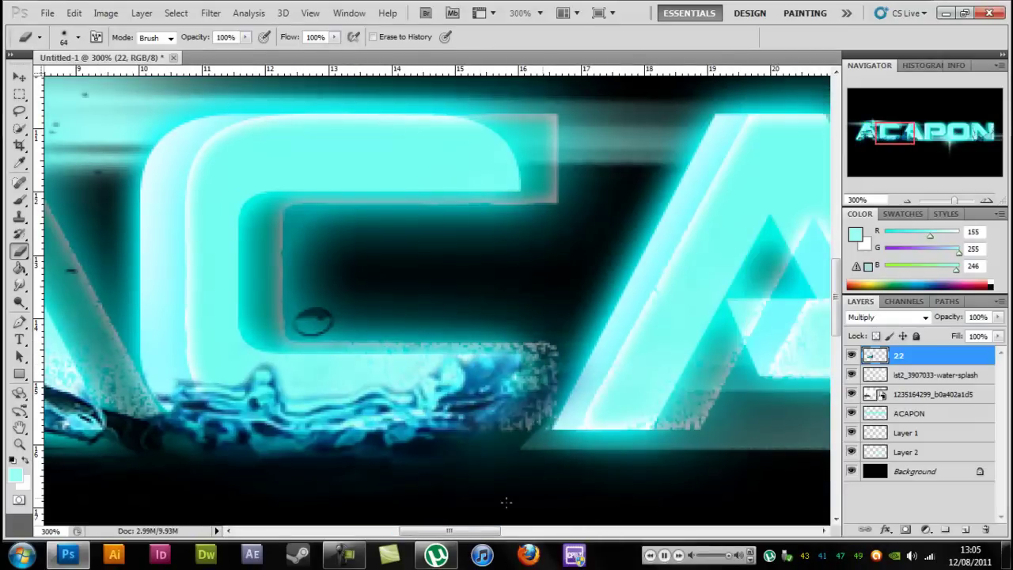
pyautogui.hotkey('ctrl', 'alt', '0')
pyautogui.hotkey('ctrl', 'l')
# Step: Apply Levels with black input 82, then darken the blues with a Black & White adjustment
pyautogui.moveTo(513, 334); pyautogui.dragTo(577, 338)
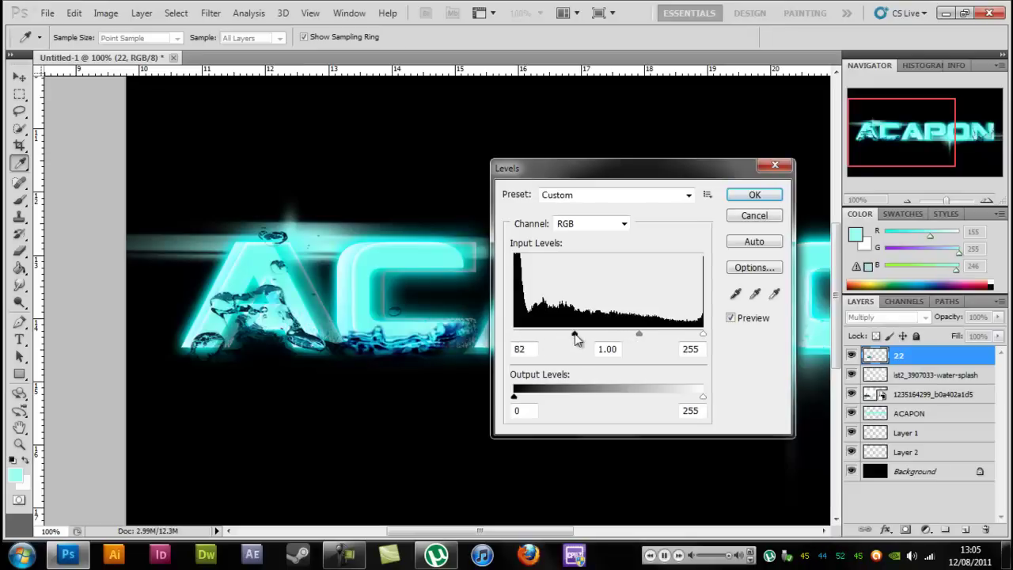
pyautogui.click(754, 194)
pyautogui.click(106, 13)
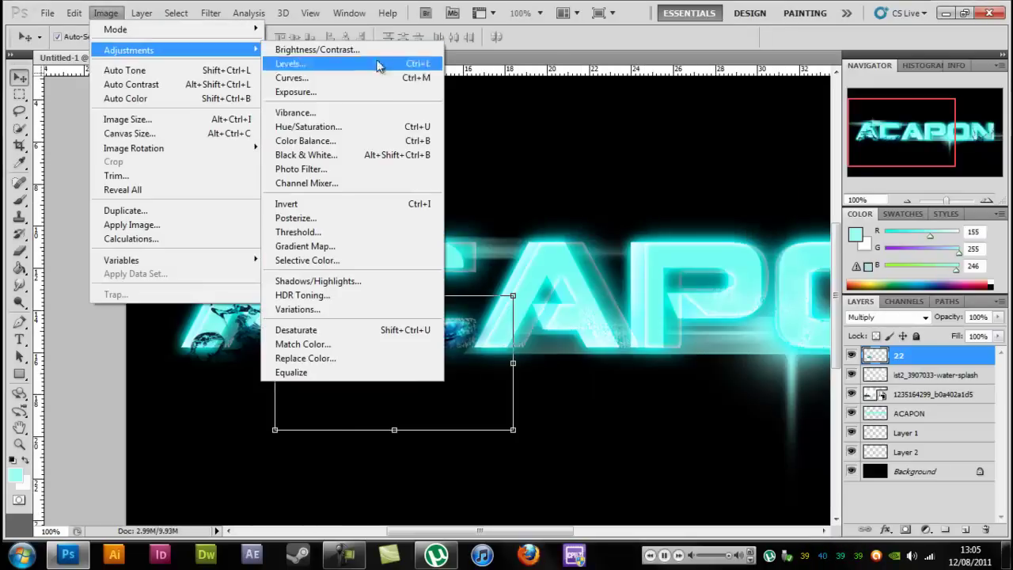
pyautogui.click(412, 156)
pyautogui.moveTo(695, 333); pyautogui.dragTo(638, 334)
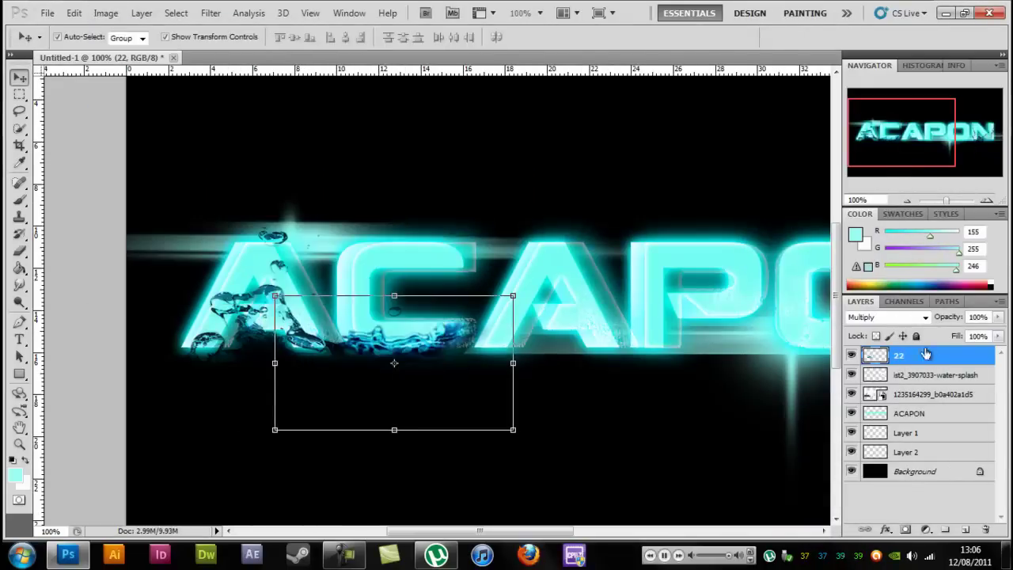
# Step: Give layer 22 a cyan Color Overlay layer style
pyautogui.doubleClick(926, 355)
pyautogui.moveTo(709, 243); pyautogui.dragTo(648, 243)
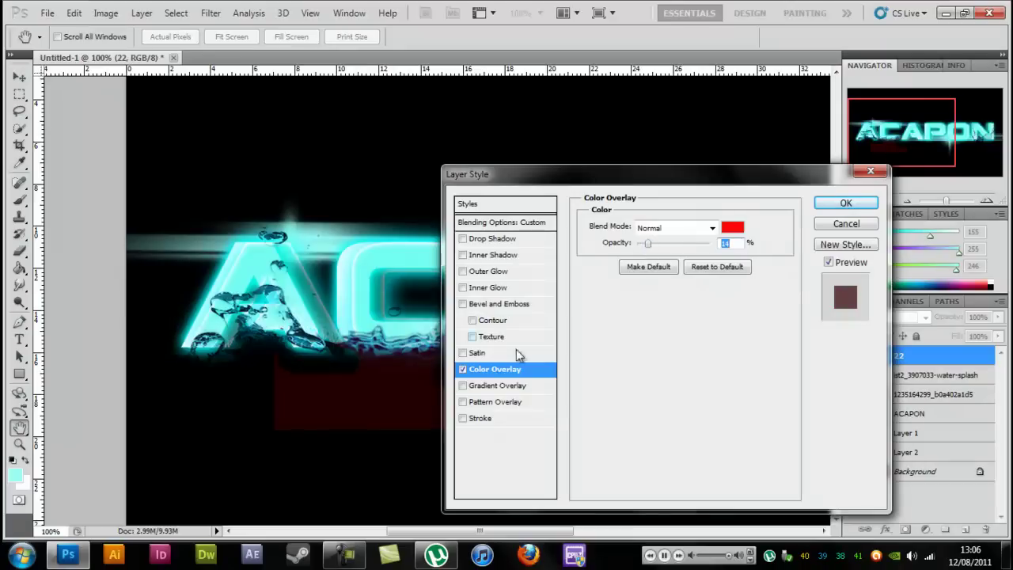
pyautogui.click(462, 255)
pyautogui.click(488, 288)
pyautogui.click(495, 369)
pyautogui.click(732, 227)
pyautogui.click(712, 369)
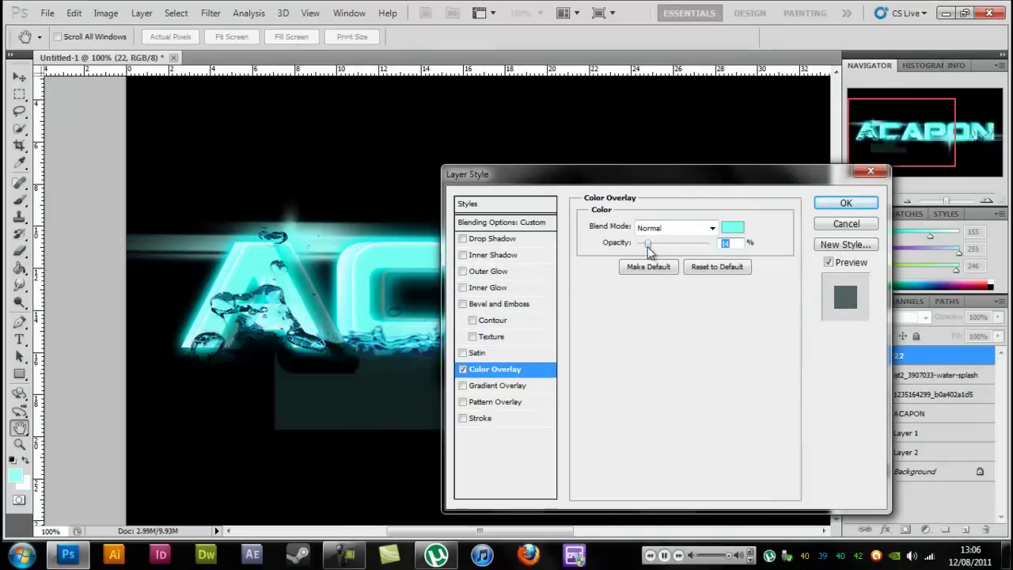
pyautogui.moveTo(647, 248); pyautogui.dragTo(701, 244)
pyautogui.press('Return')
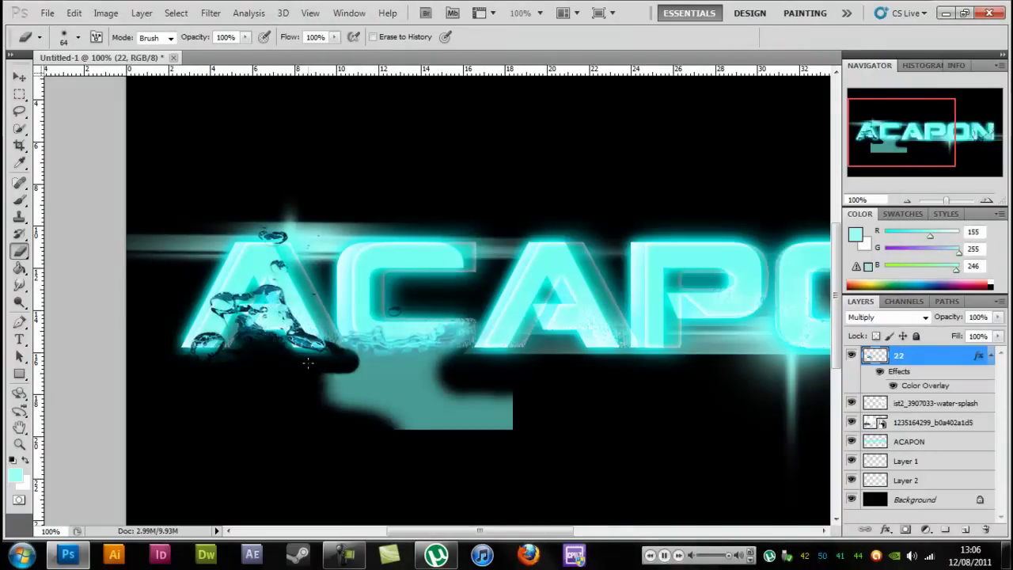
# Step: Place a new water-splash image, set it to Multiply, and move it onto the letters ON
pyautogui.hotkey('ctrl', '-')
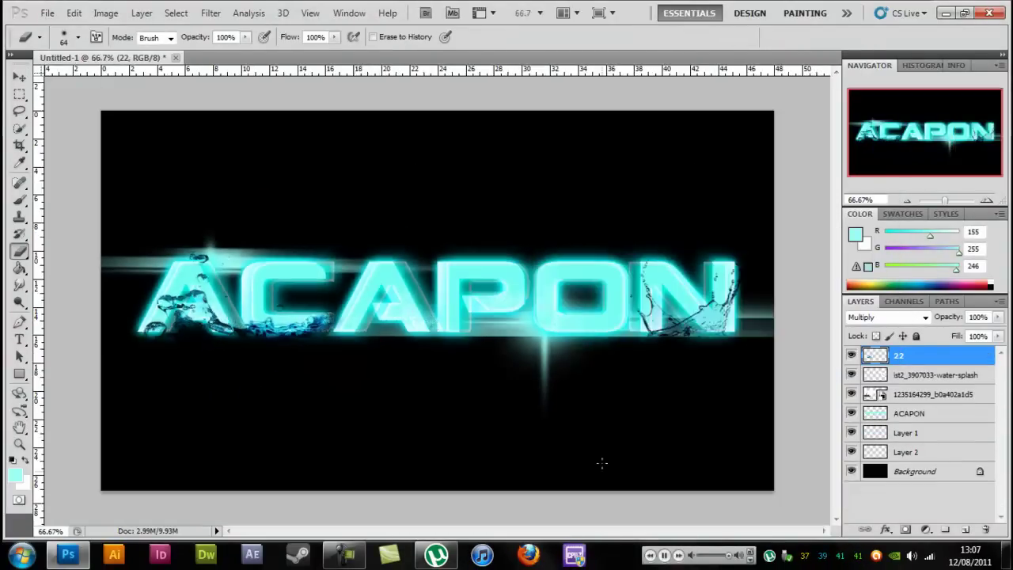
pyautogui.press('Return')
pyautogui.hotkey('shift', 'alt', 'm')
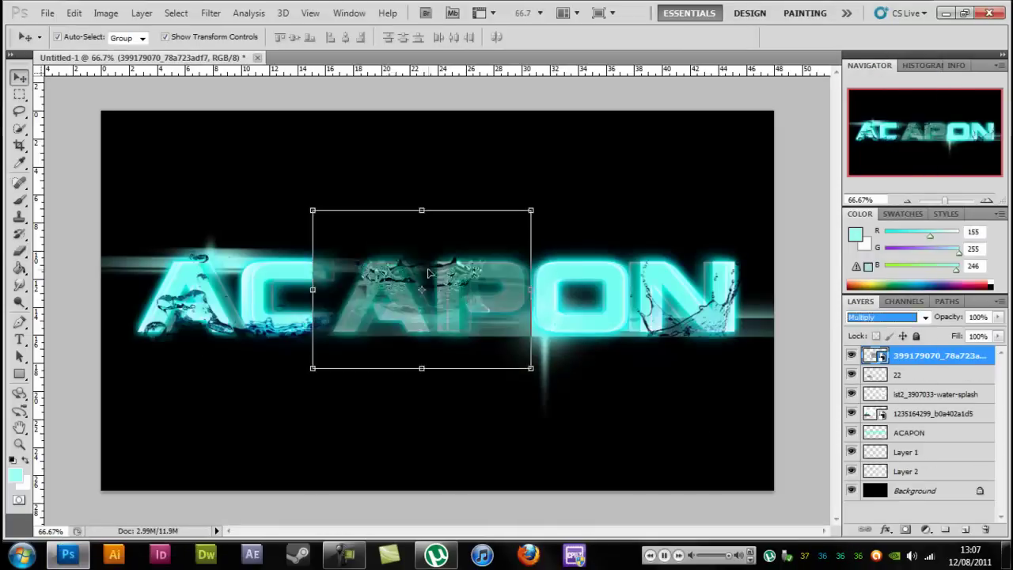
pyautogui.moveTo(402, 283); pyautogui.dragTo(550, 318)
# Step: Rasterize the placed splash and delete its grey edge over ON using a selection
pyautogui.press('Return')
pyautogui.press('m')
pyautogui.moveTo(465, 340); pyautogui.dragTo(710, 403)
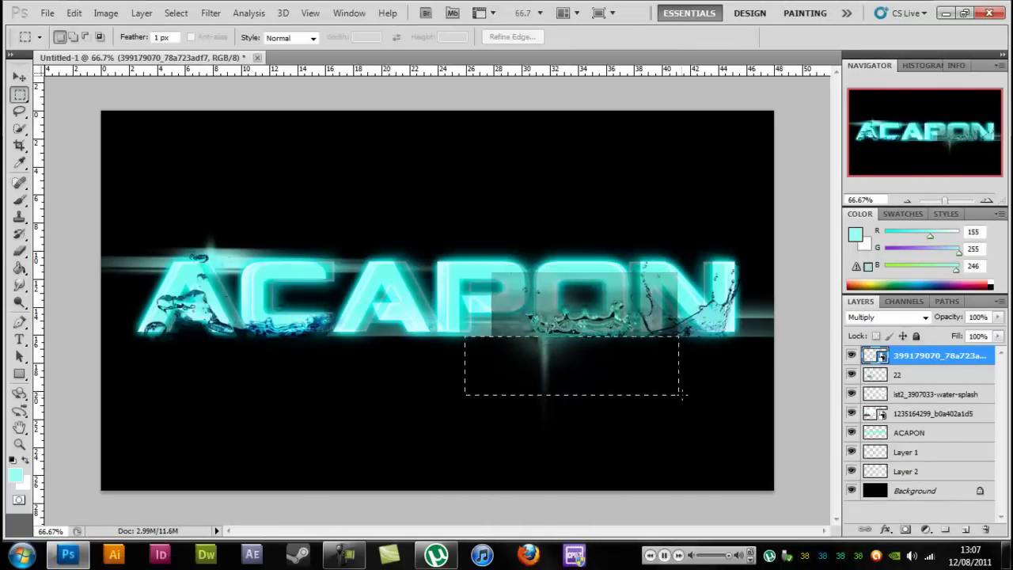
pyautogui.rightClick(910, 354)
pyautogui.click(771, 300)
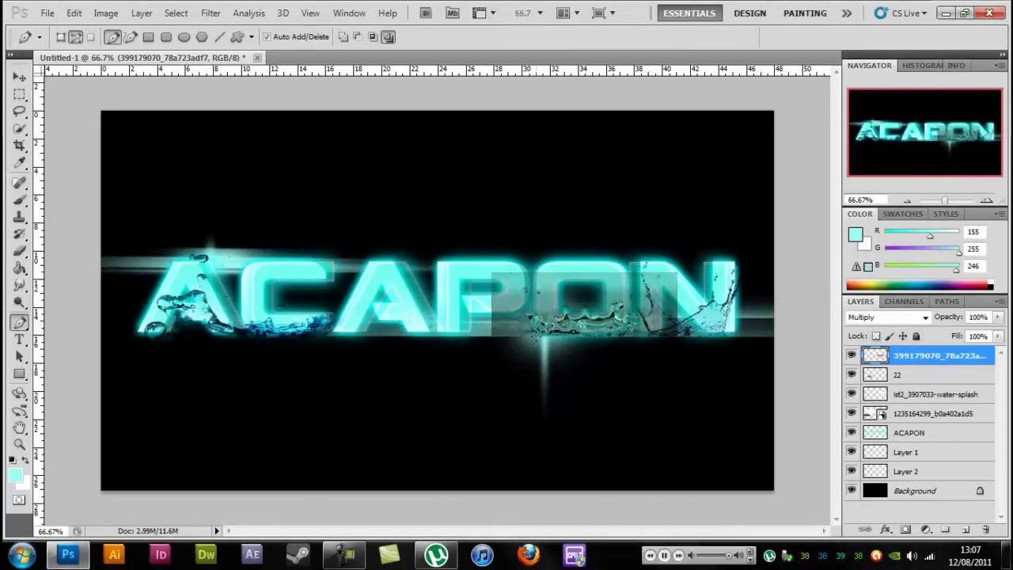
pyautogui.hotkey('ctrl', 'Return')
pyautogui.press('Delete')
pyautogui.hotkey('ctrl', 'd')
# Step: Zoom in and erase leftover splash edges around the O with 19 px and 8 px erasers
pyautogui.press('e')
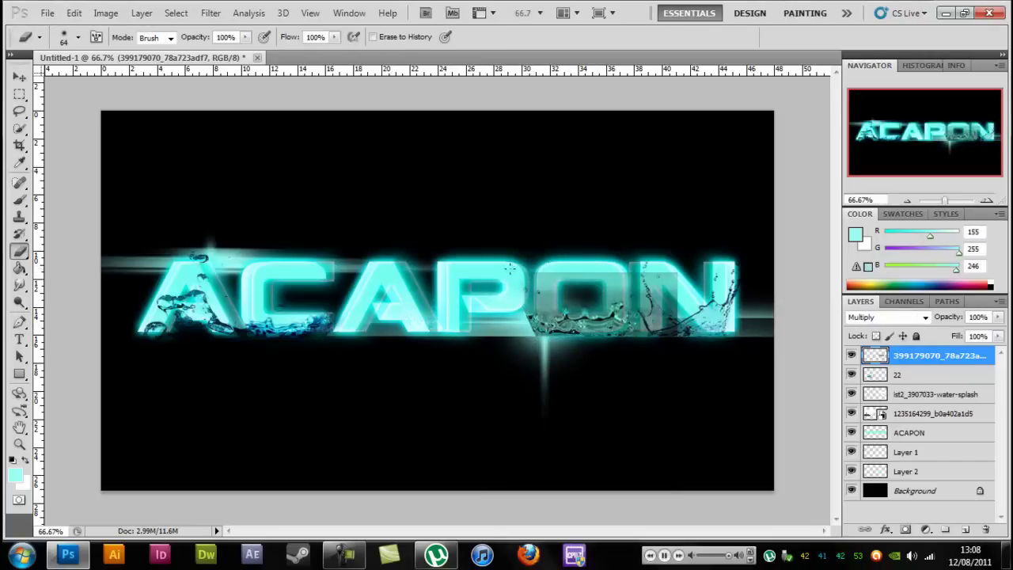
pyautogui.hotkey('ctrl', '+')
pyautogui.hotkey('ctrl', '+')
pyautogui.hotkey('ctrl', '+')
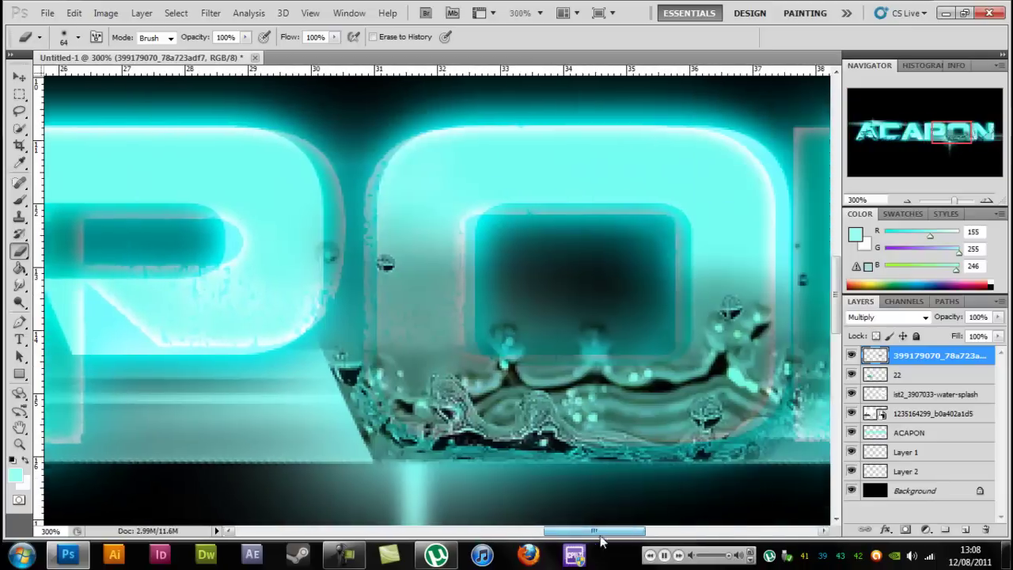
pyautogui.click(69, 37)
pyautogui.doubleClick(125, 133)
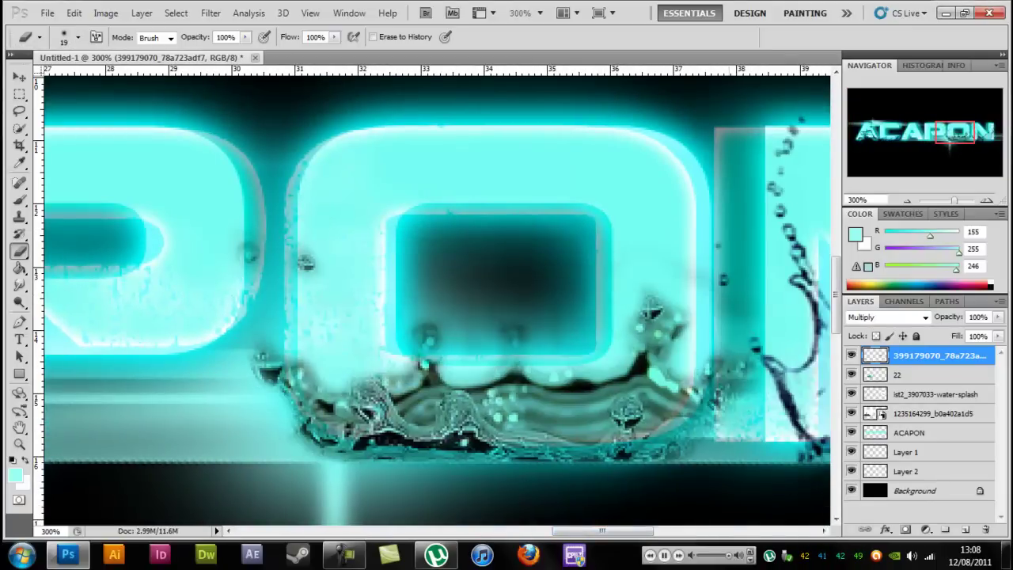
pyautogui.click(70, 37)
pyautogui.doubleClick(86, 133)
pyautogui.moveTo(657, 309); pyautogui.dragTo(630, 316)
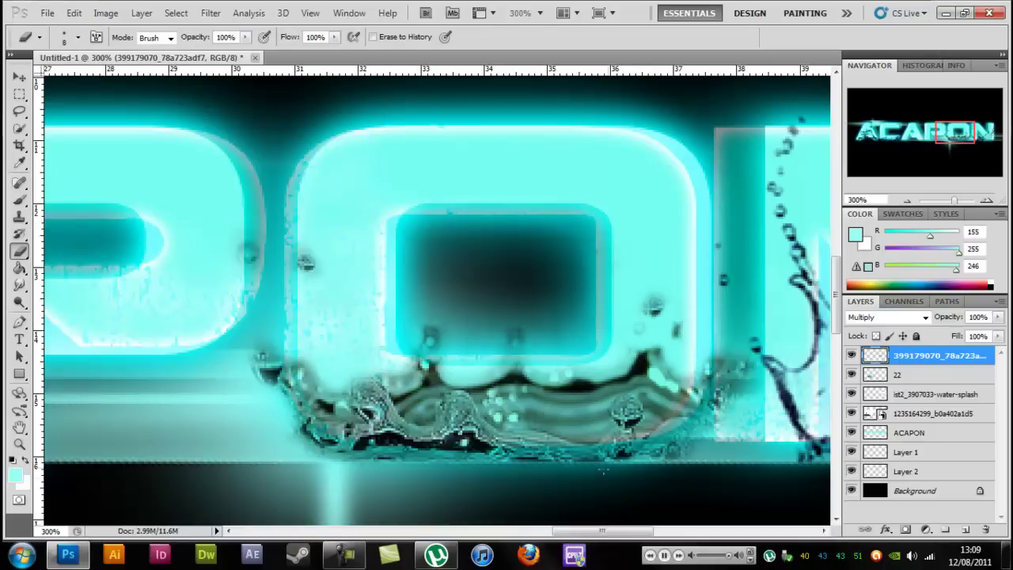
pyautogui.hotkey('ctrl', '0')
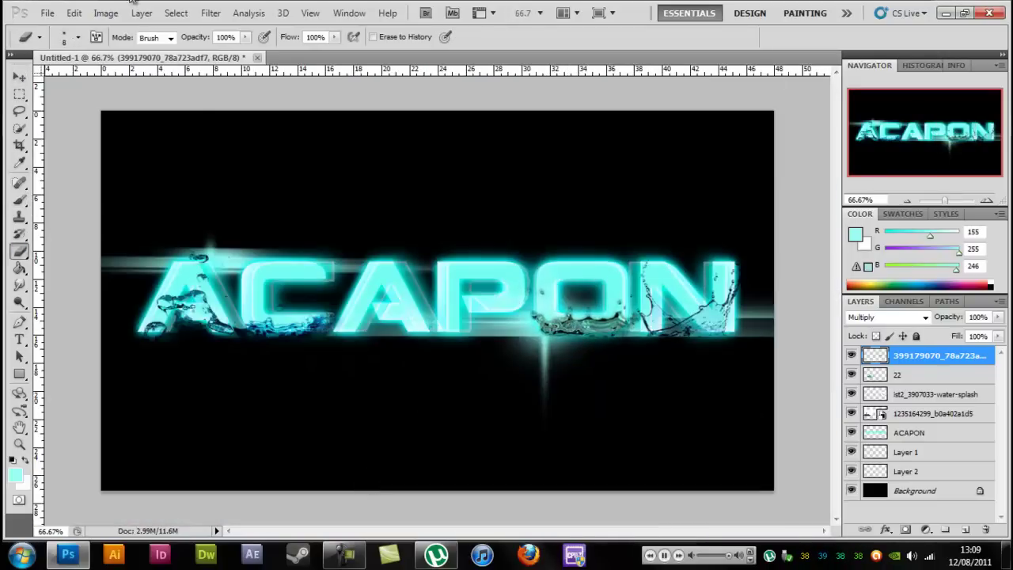
pyautogui.click(70, 38)
pyautogui.doubleClick(119, 159)
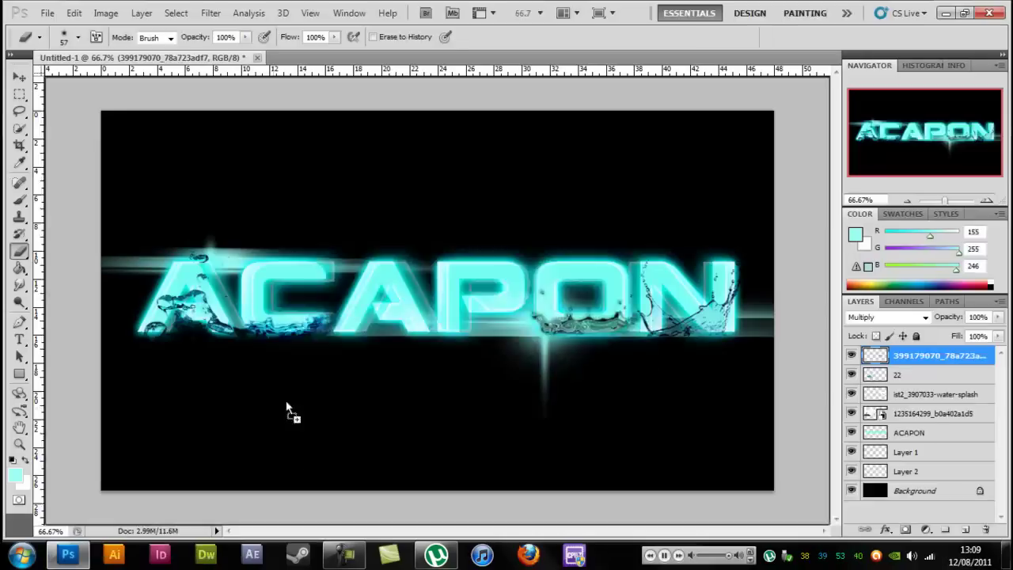
# Step: Skew and distort the water_splash image into a slanted strip along ACAPON's base
pyautogui.hotkey('ctrl', 't')
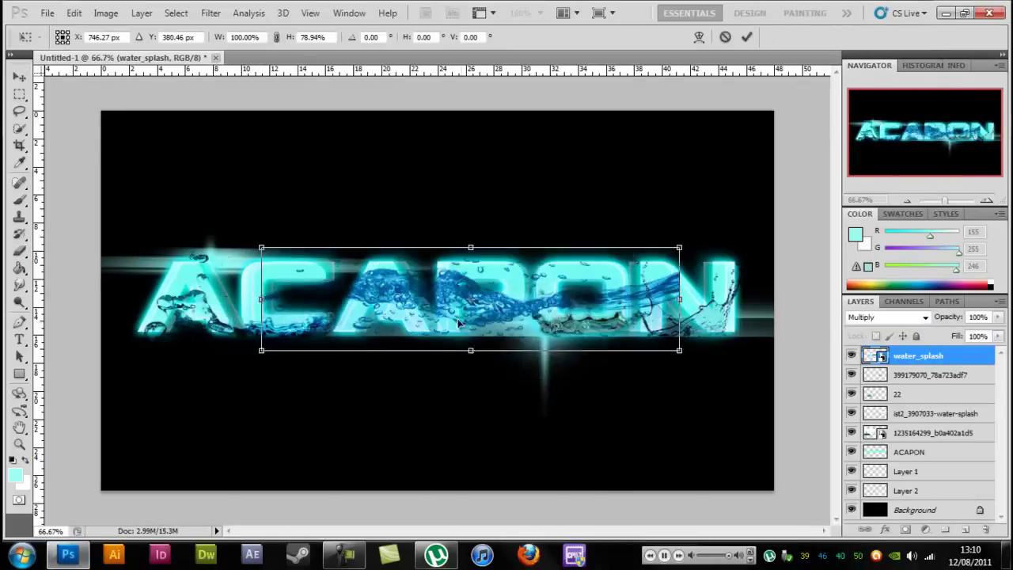
pyautogui.moveTo(261, 350); pyautogui.dragTo(326, 372)
pyautogui.moveTo(516, 336); pyautogui.dragTo(390, 339)
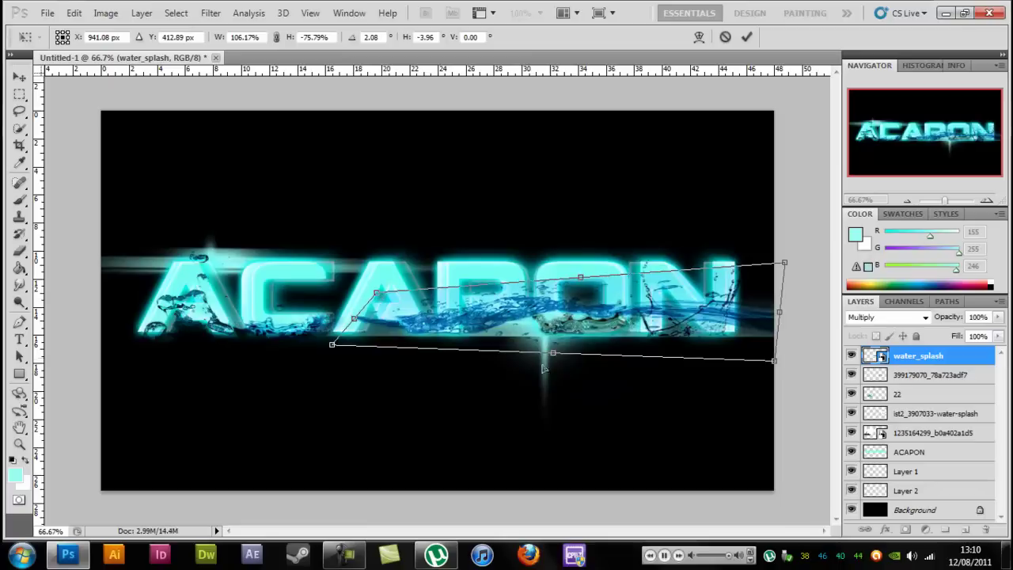
pyautogui.moveTo(389, 339); pyautogui.dragTo(625, 327)
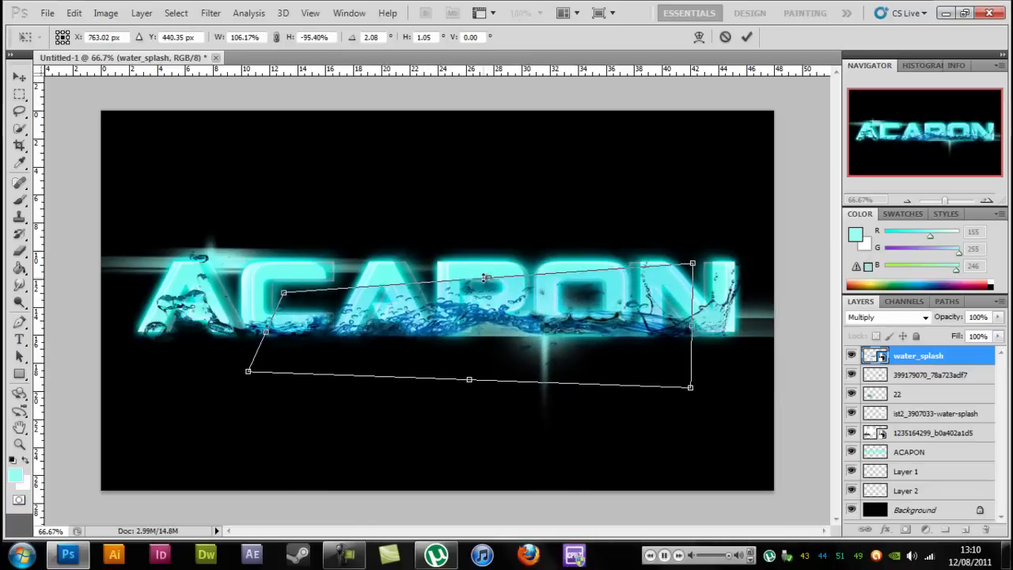
pyautogui.press('Return')
pyautogui.press('e')
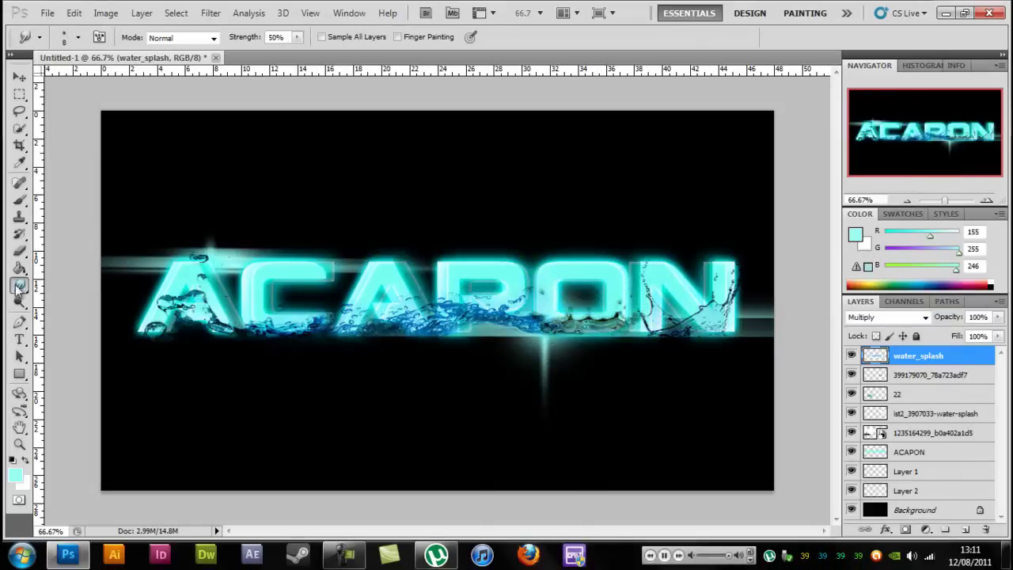
pyautogui.hotkey('ctrl', '+')
pyautogui.hotkey('ctrl', '+')
pyautogui.hotkey('ctrl', '0')
# Step: Select the ist2_3907033-water-splash layer and stretch the splash on the N wider
pyautogui.click(852, 355)
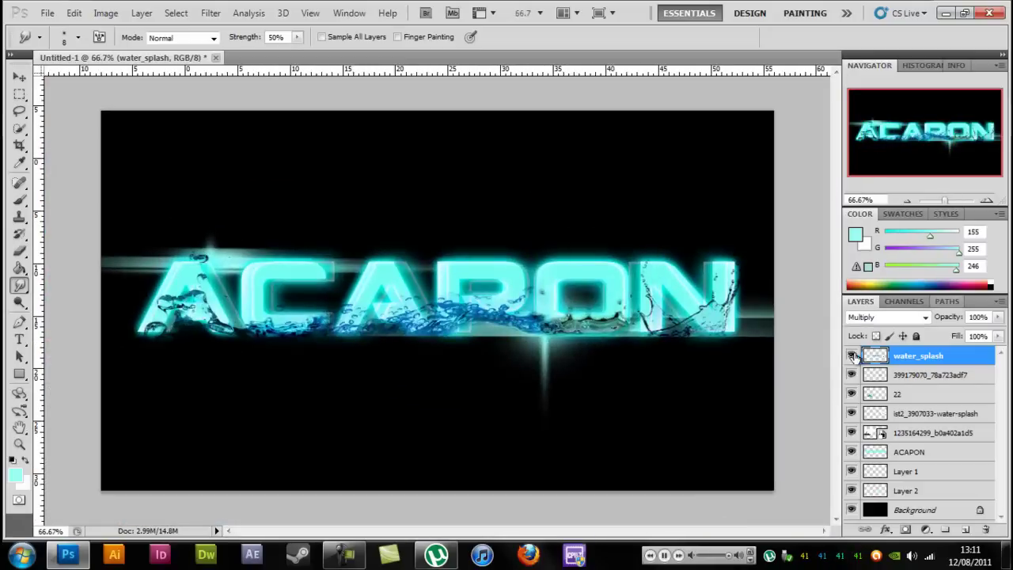
pyautogui.press('v')
pyautogui.click(681, 301)
pyautogui.moveTo(757, 287); pyautogui.dragTo(773, 288)
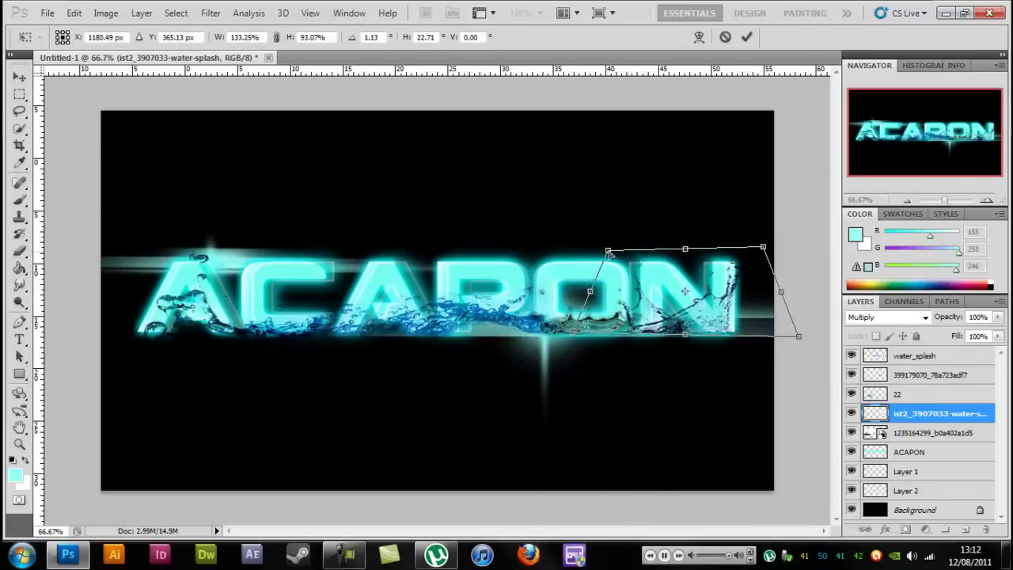
# Step: Commit the splash transform and set up the Smudge brush's hardness and size
pyautogui.press('Return')
pyautogui.hotkey('alt', '.')
pyautogui.click(20, 285)
pyautogui.click(78, 36)
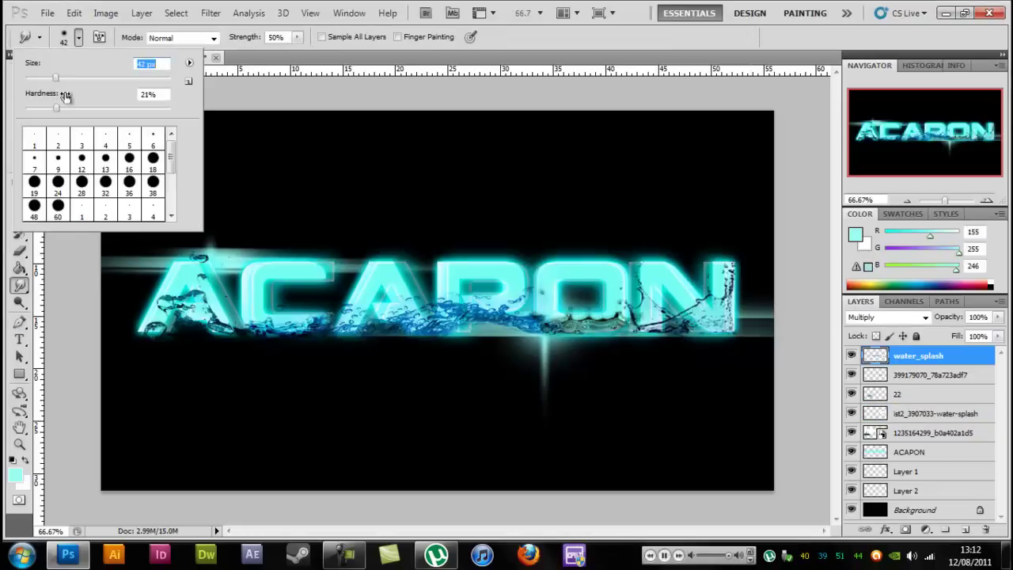
pyautogui.press('Return')
# Step: Select all layers and move ACAPON below Layer 2 in the stack
pyautogui.hotkey('ctrl', 'alt', 'a')
pyautogui.rightClick(922, 358)
pyautogui.click(922, 359)
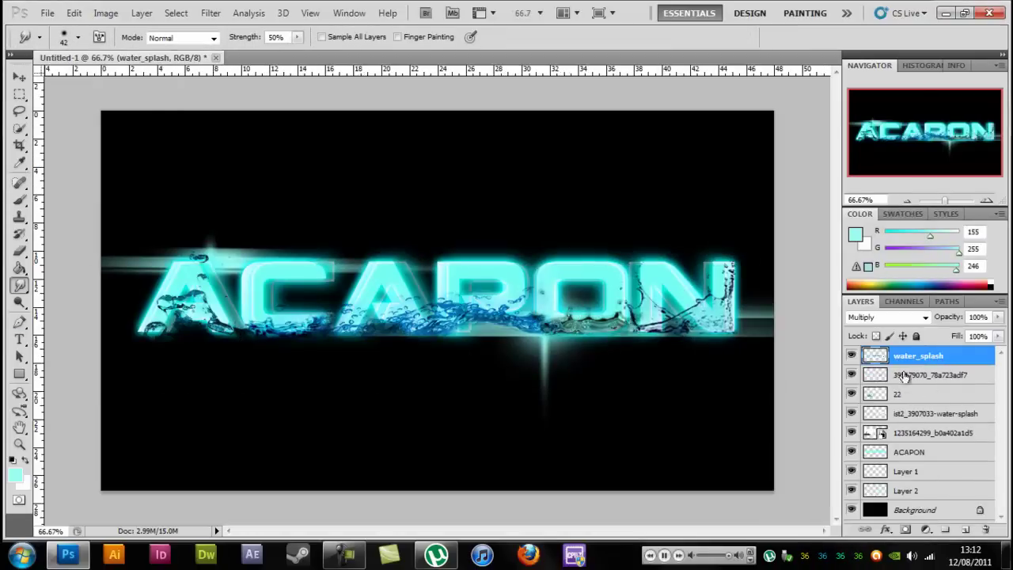
pyautogui.rightClick(922, 359)
pyautogui.click(923, 433)
pyautogui.moveTo(919, 452); pyautogui.dragTo(948, 503)
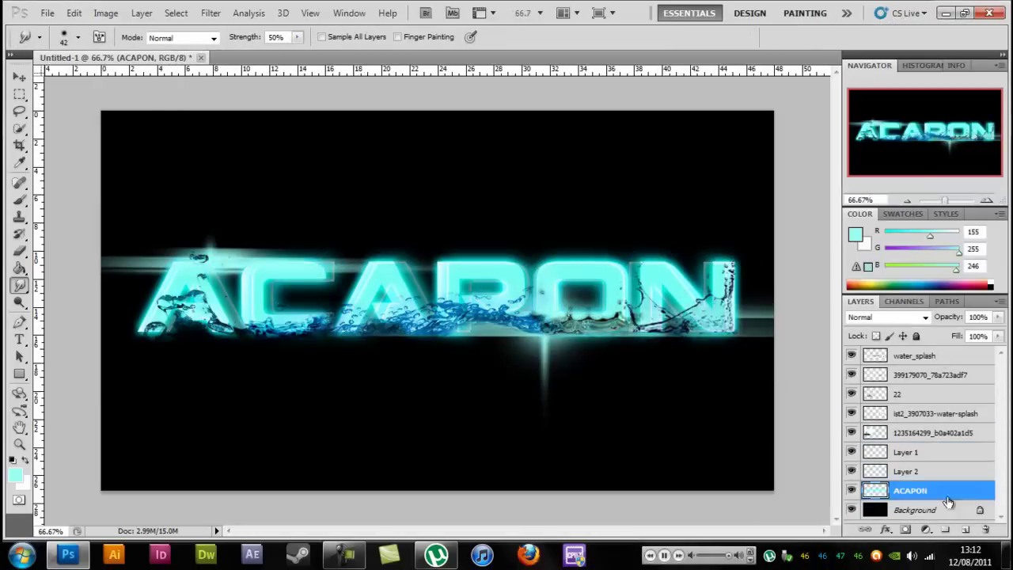
# Step: Merge the splash layers into one water_splash layer blended in Multiply
pyautogui.keyDown('shift'); pyautogui.click(914, 356); pyautogui.keyUp('shift')
pyautogui.rightClick(914, 356)
pyautogui.click(831, 420)
pyautogui.hotkey('ctrl', 'z')
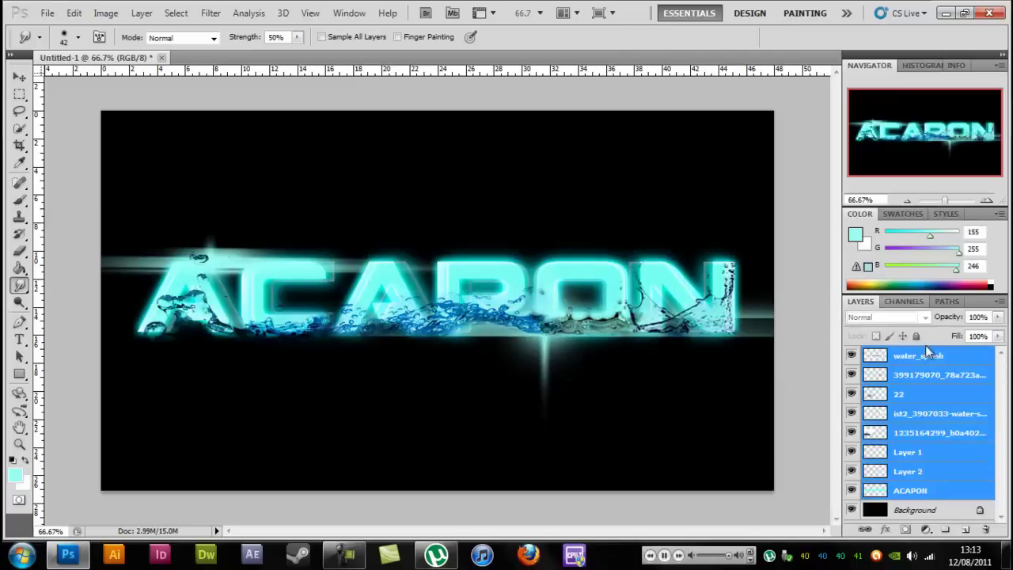
pyautogui.hotkey('ctrl', 'z')
pyautogui.click(887, 317)
pyautogui.click(869, 56)
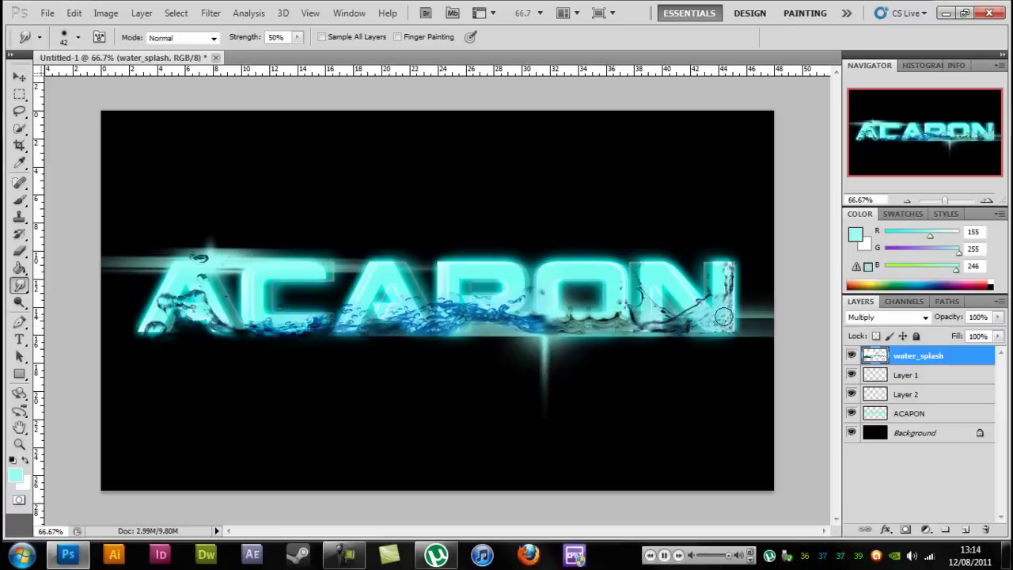
# Step: Darken the merged water splash with Levels by raising the black input
pyautogui.hotkey('ctrl', 'l')
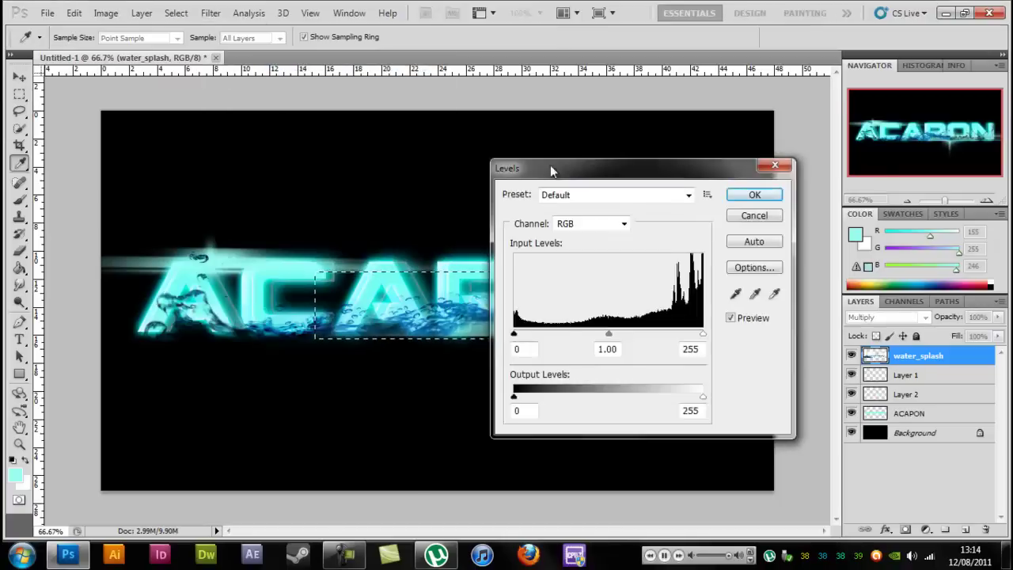
pyautogui.moveTo(550, 164); pyautogui.dragTo(650, 165)
pyautogui.moveTo(615, 335); pyautogui.dragTo(658, 335)
pyautogui.press('Return')
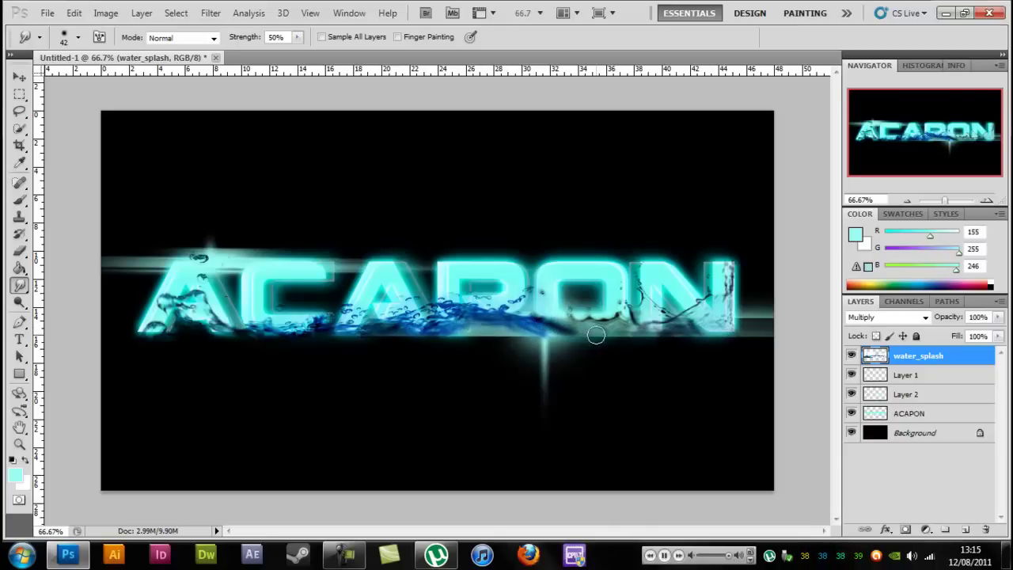
# Step: Select a rectangle around ACAPON and darken it with Levels, raising black input and adjusting midtones
pyautogui.moveTo(123, 235); pyautogui.dragTo(750, 351)
pyautogui.hotkey('ctrl', 'l')
pyautogui.moveTo(633, 170); pyautogui.dragTo(795, 145)
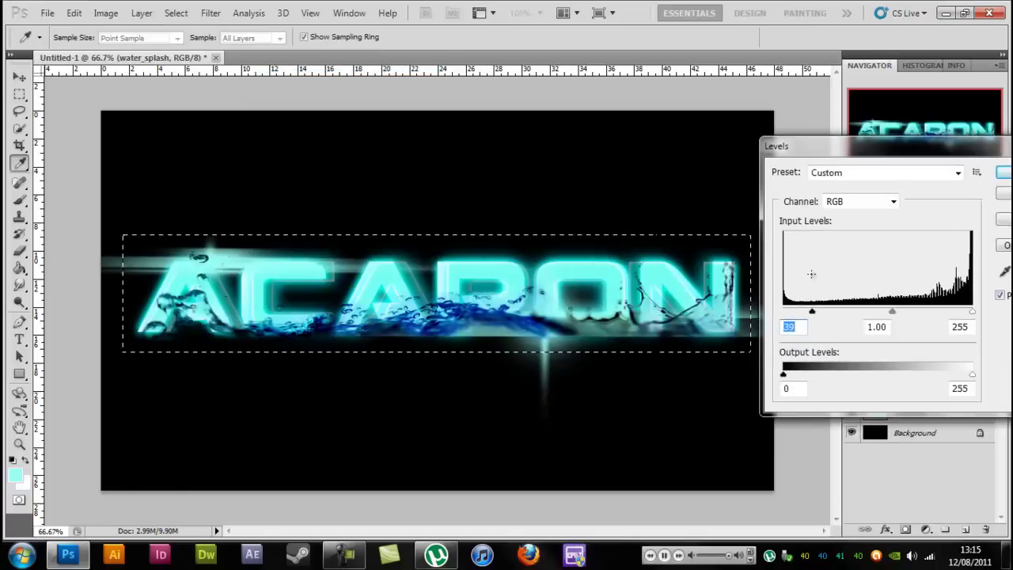
pyautogui.moveTo(783, 312); pyautogui.dragTo(801, 311)
pyautogui.moveTo(886, 312)
pyautogui.mouseDown()
pyautogui.moveTo(819, 312)
pyautogui.moveTo(843, 312)
pyautogui.mouseUp()
pyautogui.press('Return')
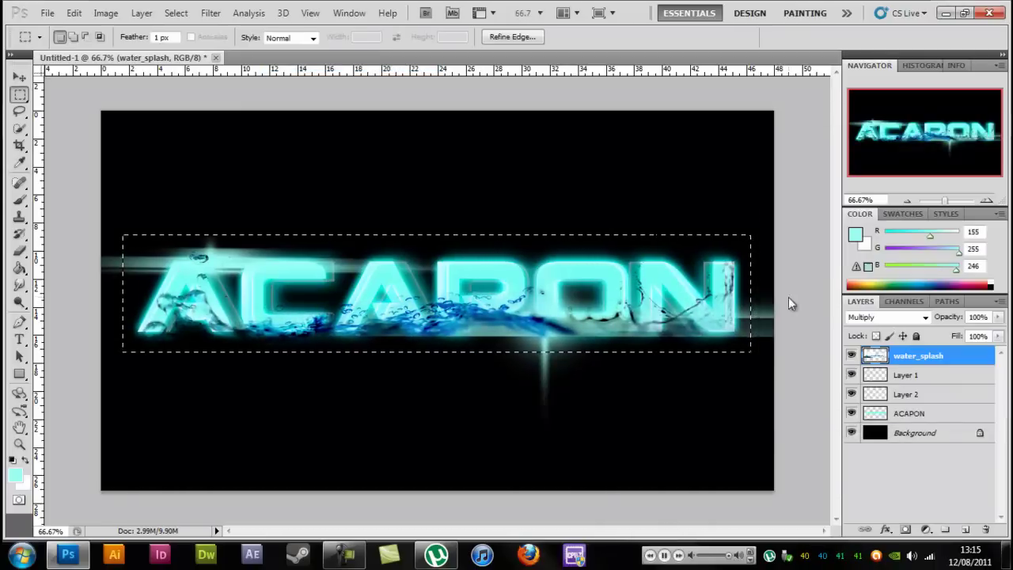
# Step: Create the empty Layer 3 and switch to the Brush tool's presets
pyautogui.hotkey('ctrl', 'shift', 'alt', 'n')
pyautogui.press('b')
pyautogui.click(78, 37)
# Step: Set the water_splash layer to Multiply blending and select Layer 3
pyautogui.click(942, 379)
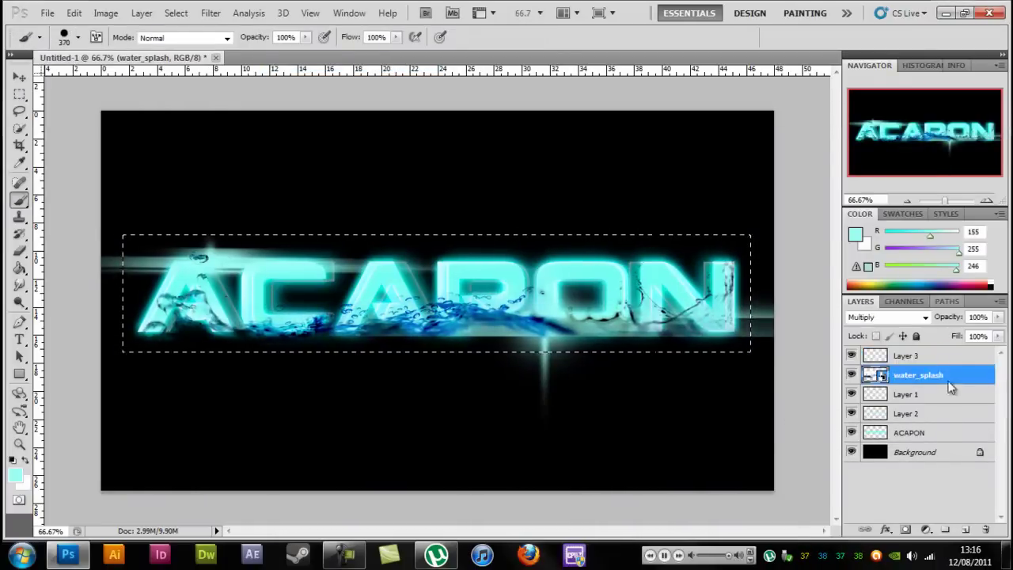
pyautogui.click(886, 317)
pyautogui.click(871, 54)
pyautogui.click(194, 305)
# Step: Set a white-to-light-cyan gradient and fill the selection left to right, undoing a vertical attempt
pyautogui.hotkey('alt', ']')
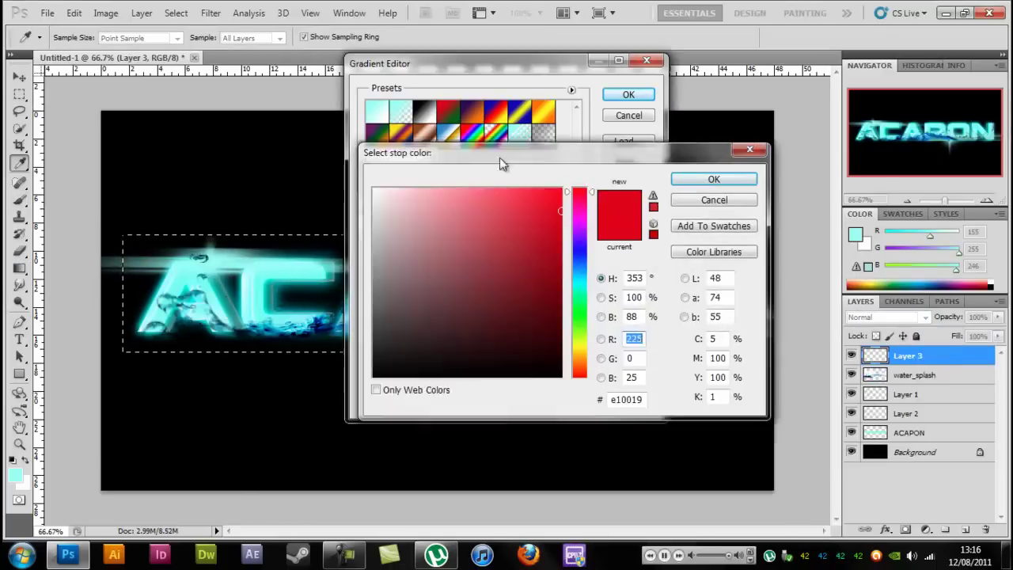
pyautogui.press('Return')
pyautogui.click(434, 377)
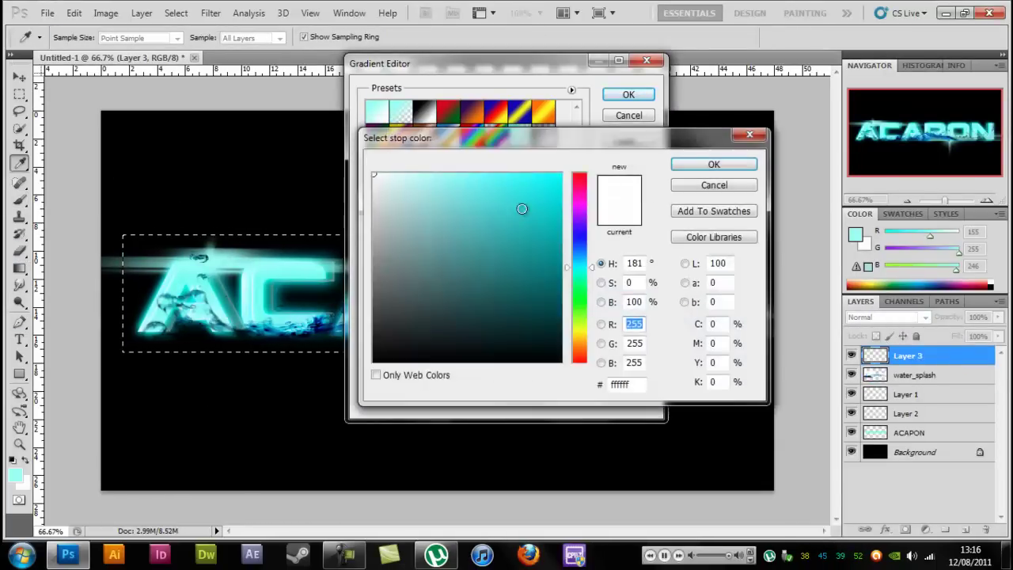
pyautogui.click(595, 269)
pyautogui.press('Return')
pyautogui.press('Return')
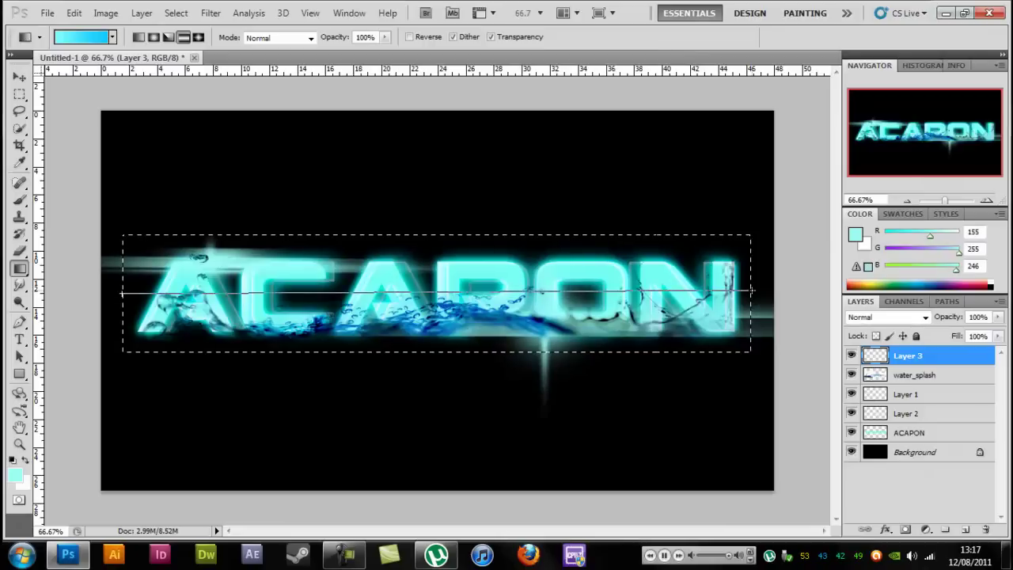
pyautogui.moveTo(752, 291); pyautogui.dragTo(752, 290)
pyautogui.moveTo(425, 169); pyautogui.dragTo(425, 324)
pyautogui.hotkey('ctrl', 'z')
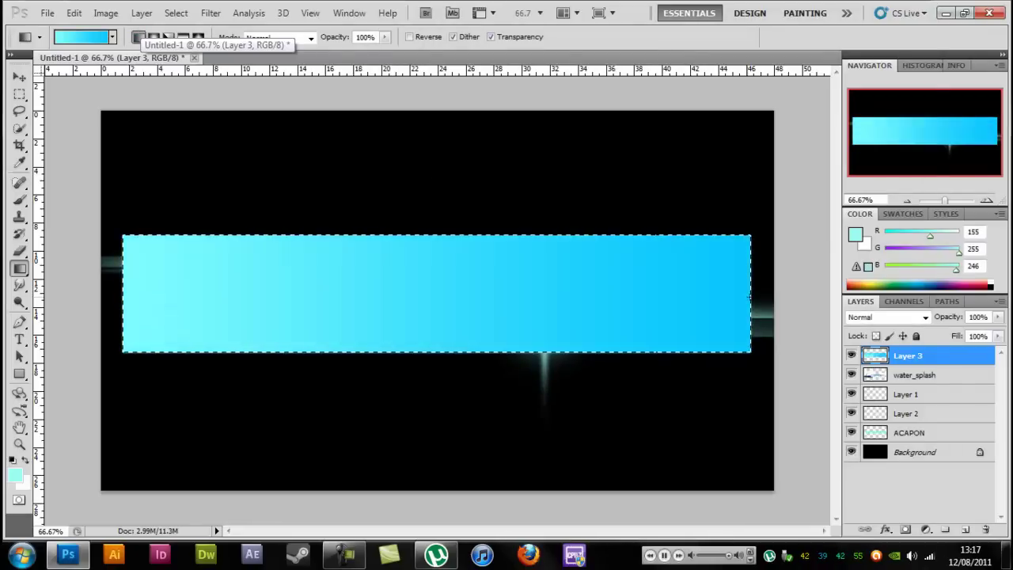
# Step: Try Multiply and Divide blend modes on Layer 3, then drop the rectangular selection
pyautogui.click(887, 317)
pyautogui.click(871, 53)
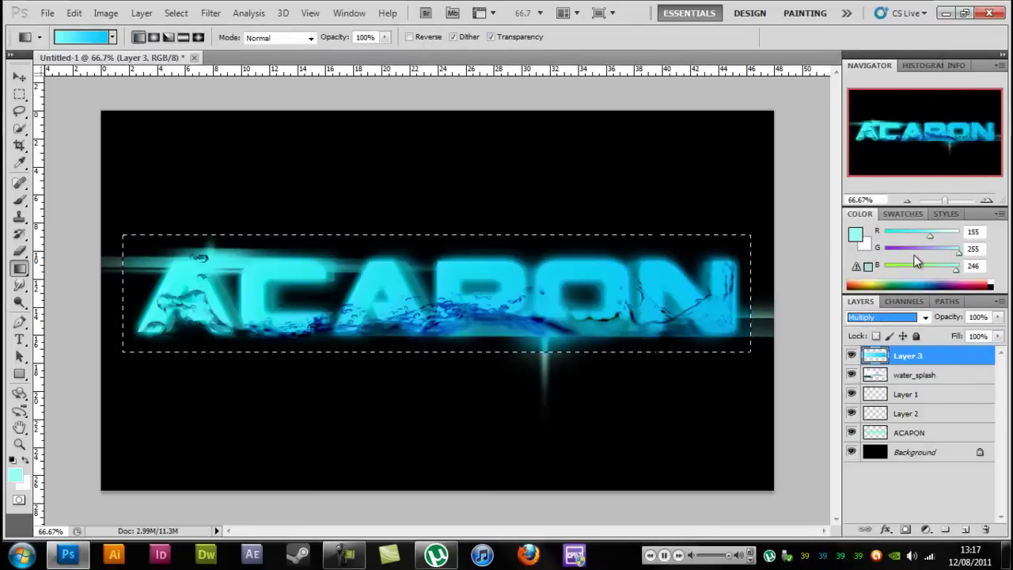
pyautogui.click(887, 317)
pyautogui.click(894, 315)
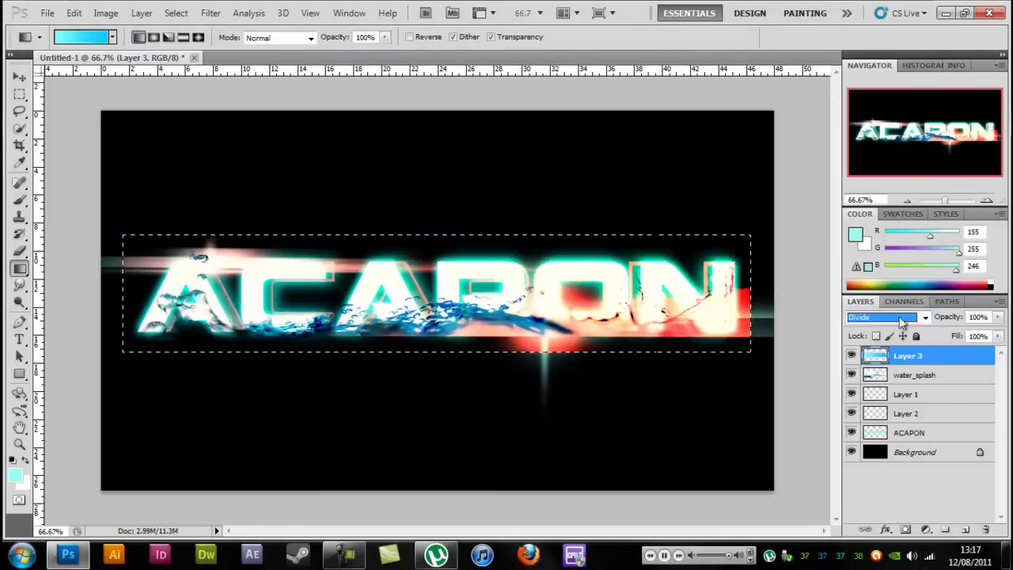
pyautogui.click(17, 79)
pyautogui.click(578, 435)
# Step: Try Difference on Layer 3, then settle on Color blend mode for the cyan tint
pyautogui.click(906, 356)
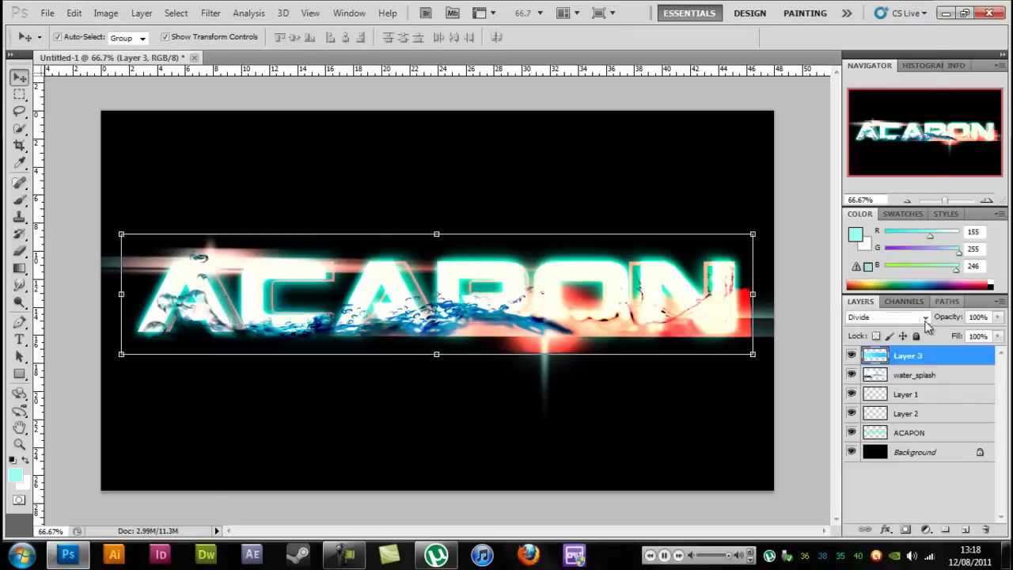
pyautogui.click(886, 316)
pyautogui.click(879, 306)
pyautogui.click(878, 291)
pyautogui.click(887, 317)
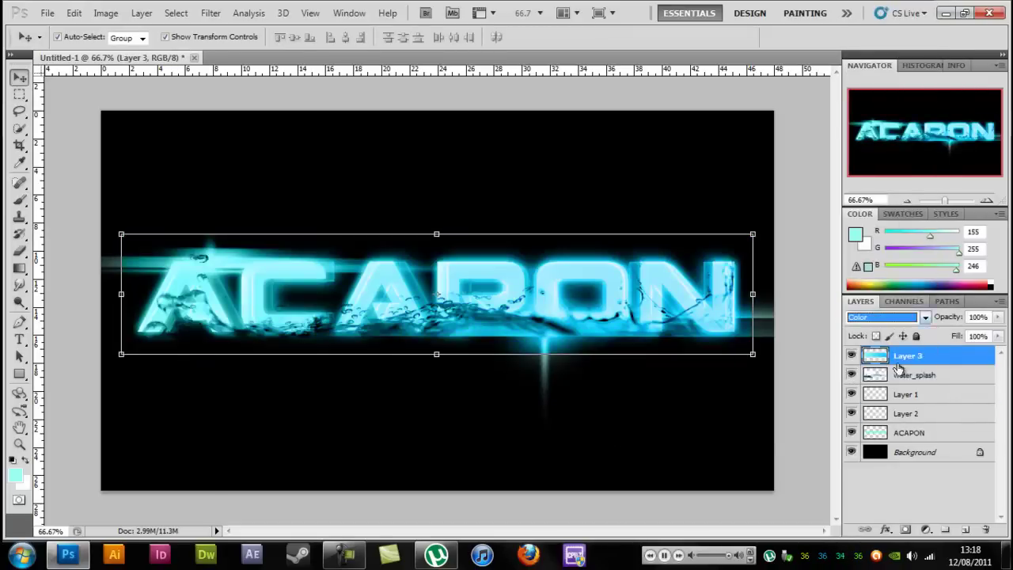
pyautogui.click(918, 491)
# Step: Adjust the gradient stop colours in the Gradient Editor
pyautogui.press('g')
pyautogui.click(79, 38)
pyautogui.doubleClick(370, 316)
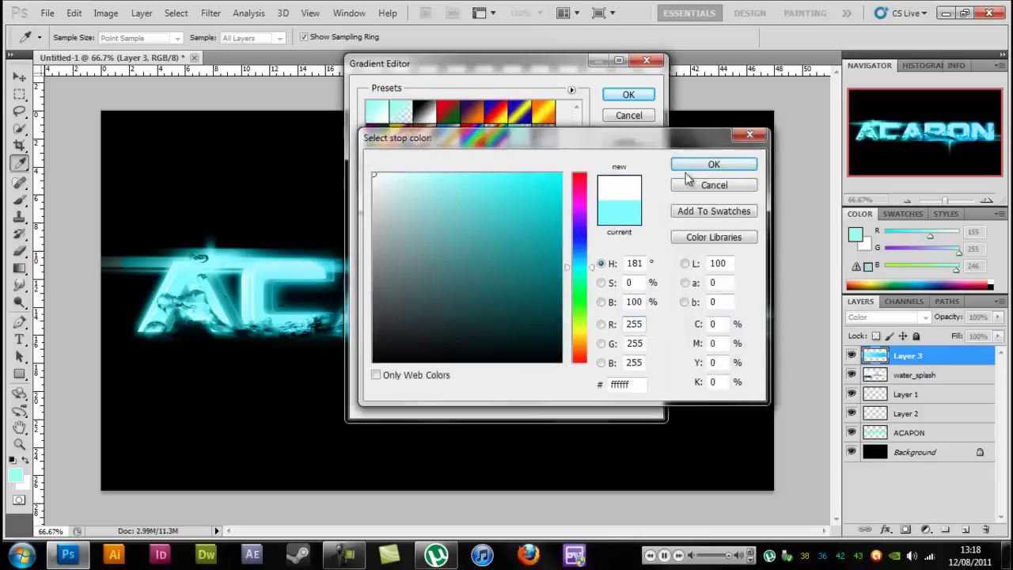
pyautogui.click(418, 293)
pyautogui.click(720, 186)
pyautogui.press('Return')
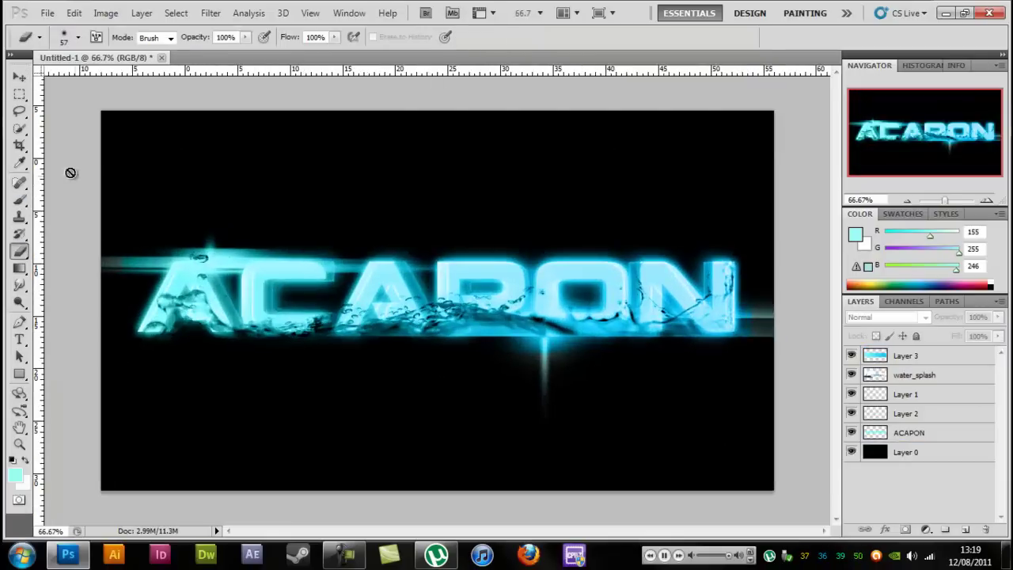
# Step: Free-transform Layer 2, shortening its height and repositioning it
pyautogui.click(908, 413)
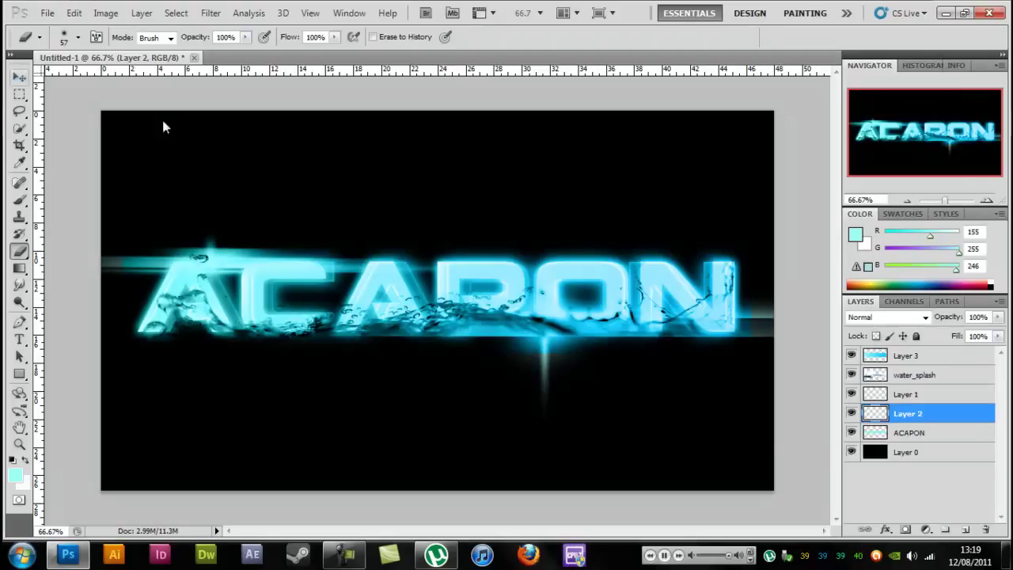
pyautogui.press('v')
pyautogui.hotkey('ctrl', 't')
pyautogui.moveTo(611, 441); pyautogui.dragTo(611, 433)
pyautogui.moveTo(618, 349)
pyautogui.mouseDown()
pyautogui.moveTo(583, 371)
pyautogui.moveTo(612, 398)
pyautogui.mouseUp()
pyautogui.press('Return')
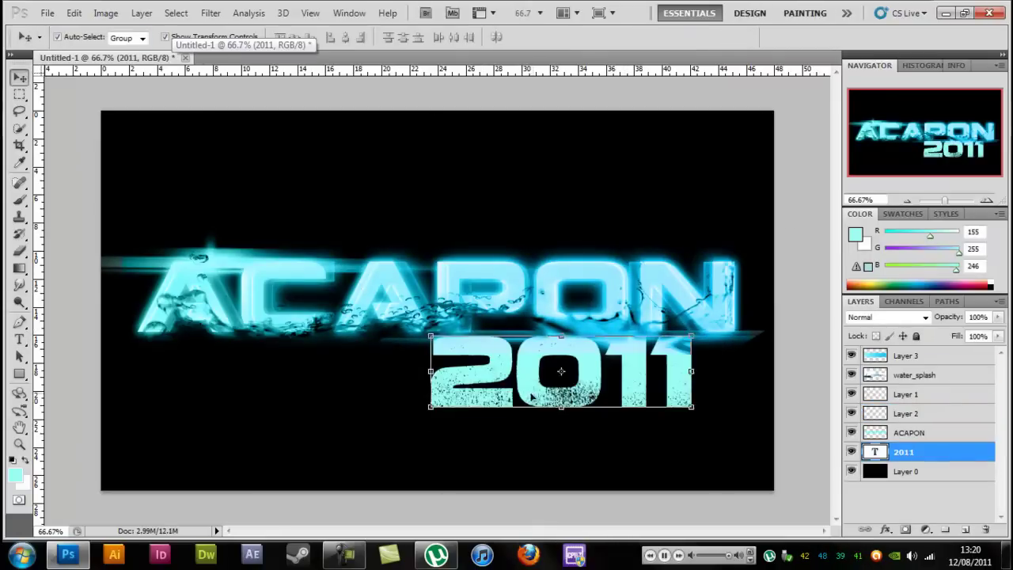
# Step: Move the 2011 text under the left of ACAPON, shrink it, and begin rewording it
pyautogui.moveTo(532, 396); pyautogui.dragTo(181, 364)
pyautogui.hotkey('ctrl', 't')
pyautogui.moveTo(79, 267); pyautogui.dragTo(198, 330)
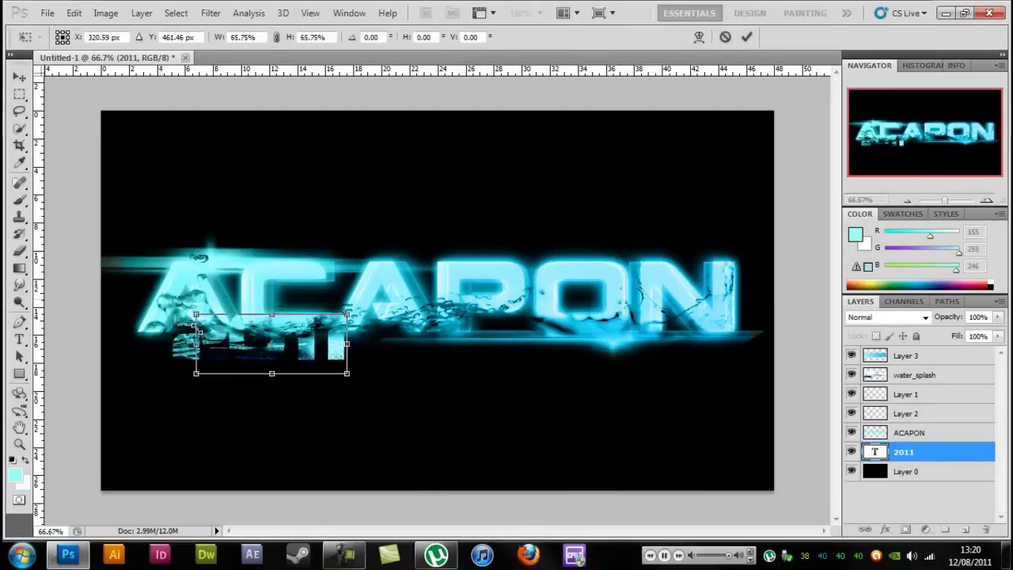
pyautogui.press('t')
pyautogui.press('Return')
pyautogui.click(220, 357)
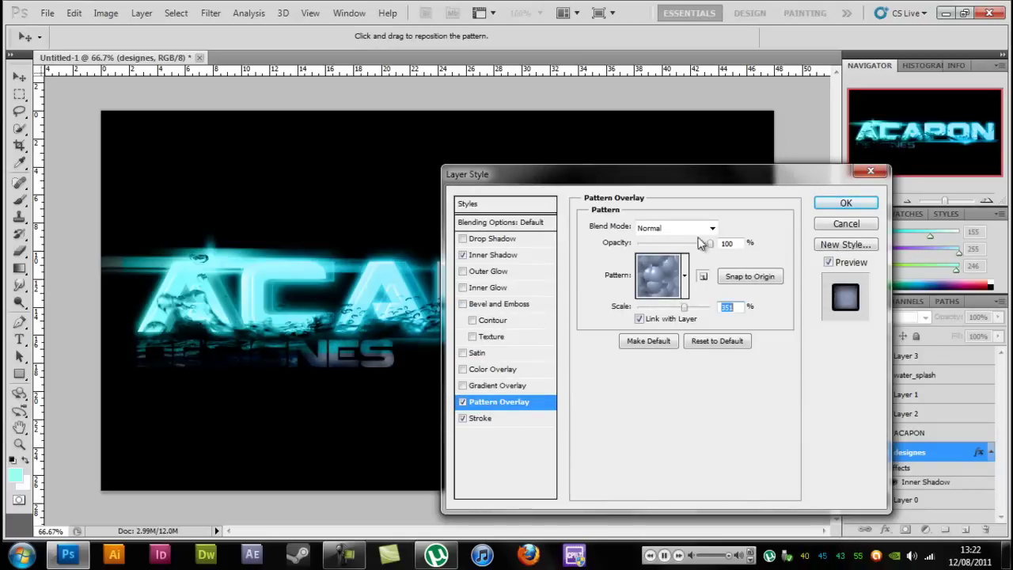
# Step: Apply the metallic bevel-and-contour style to 'designes' and preview the saved image full-screen
pyautogui.click(472, 320)
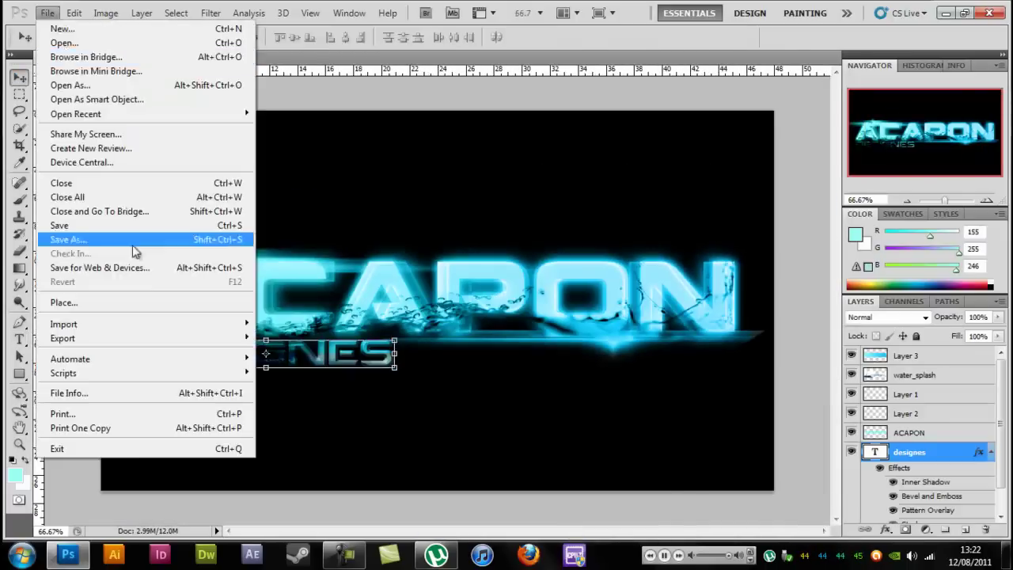
pyautogui.click(135, 239)
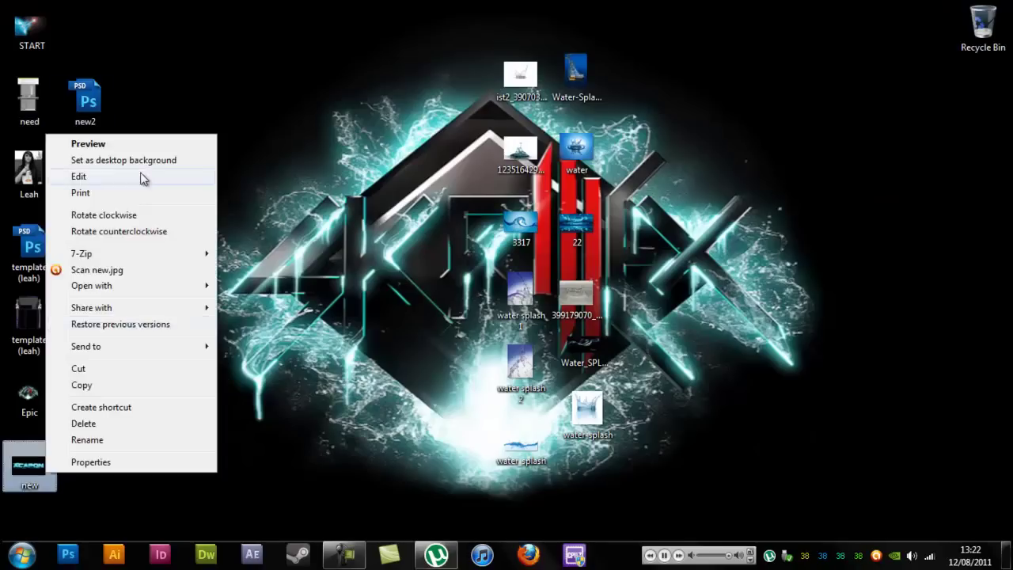
pyautogui.click(123, 160)
pyautogui.click(88, 143)
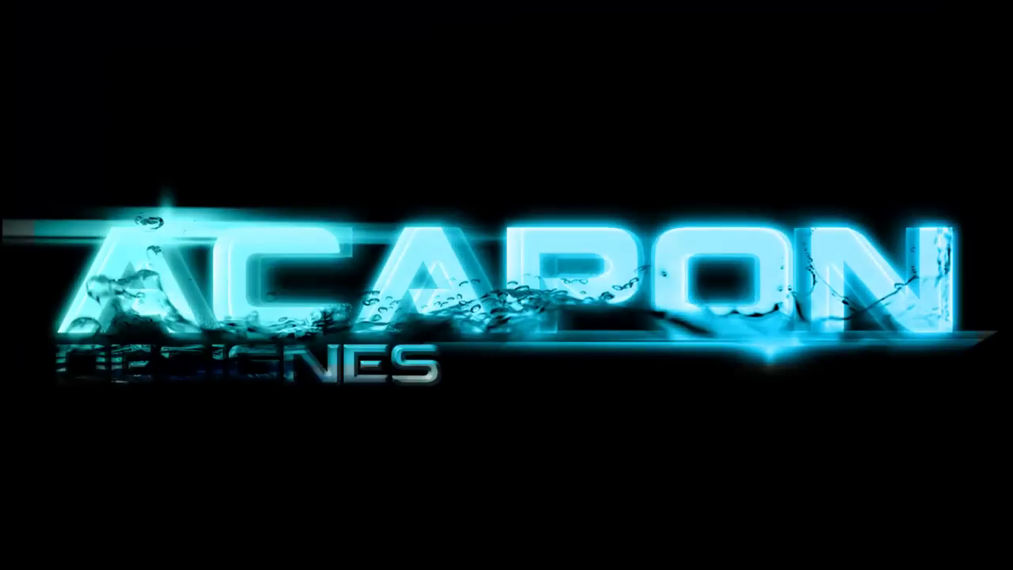